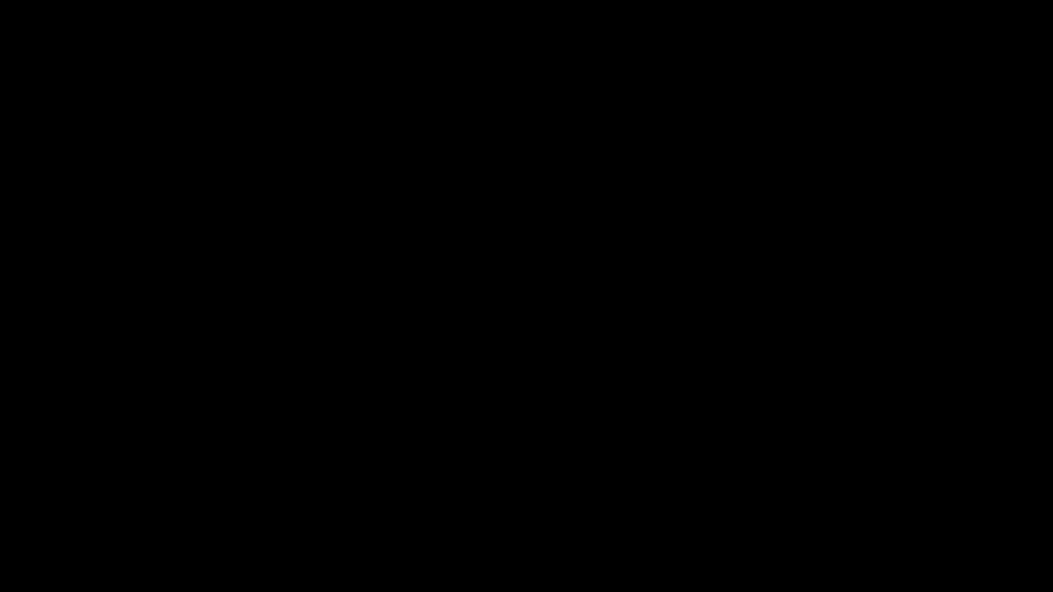
- Open C0028.MP4 in the Footage viewer and set its In point where the walkway shot starts
{"action": "double_click", "coordinate": [35, 146]}
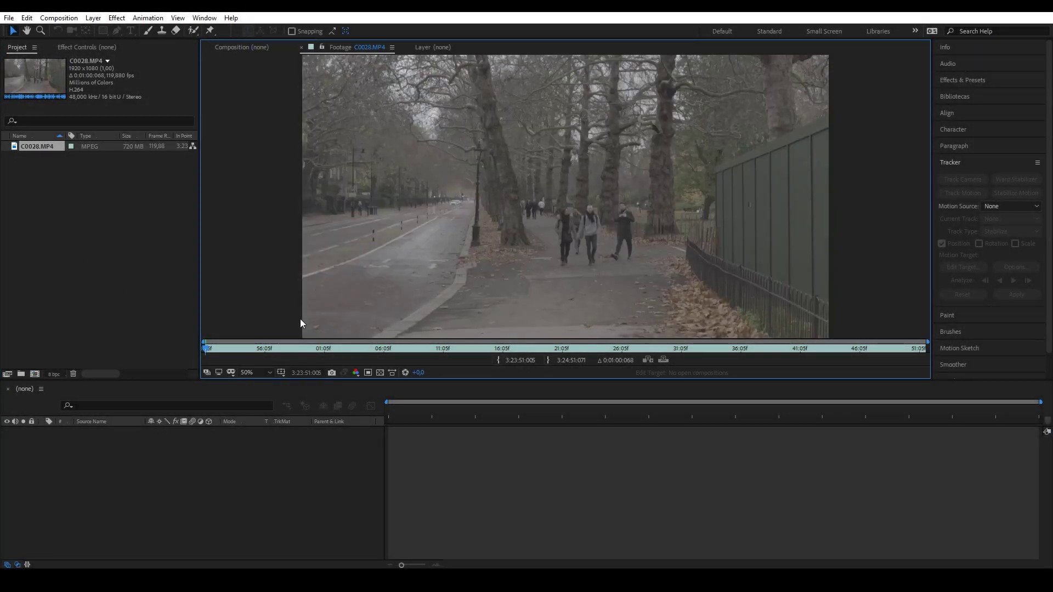
{"action": "left_click", "coordinate": [424, 349]}
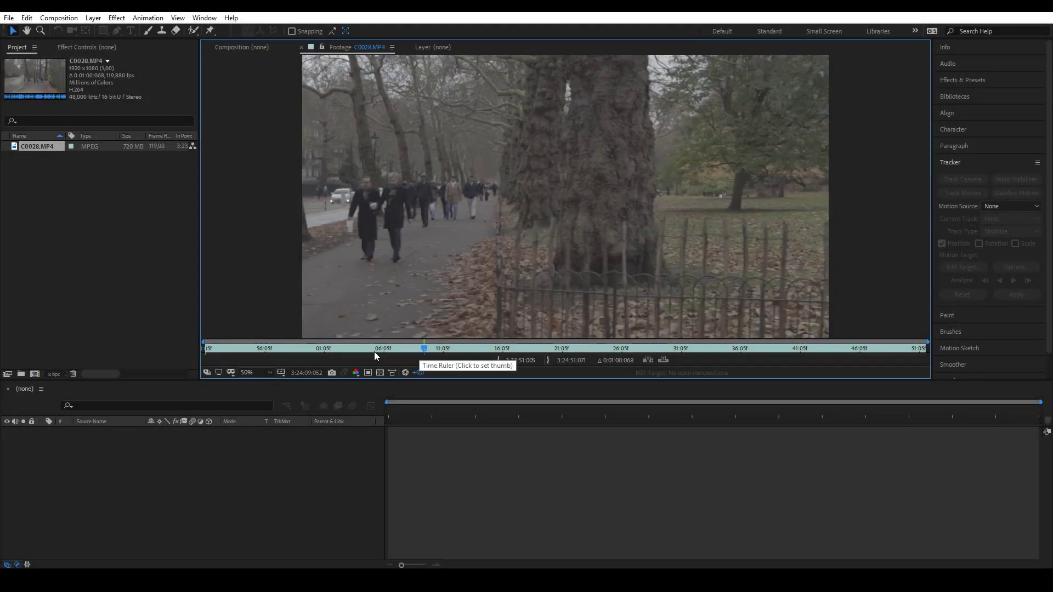
{"action": "left_click", "coordinate": [332, 349]}
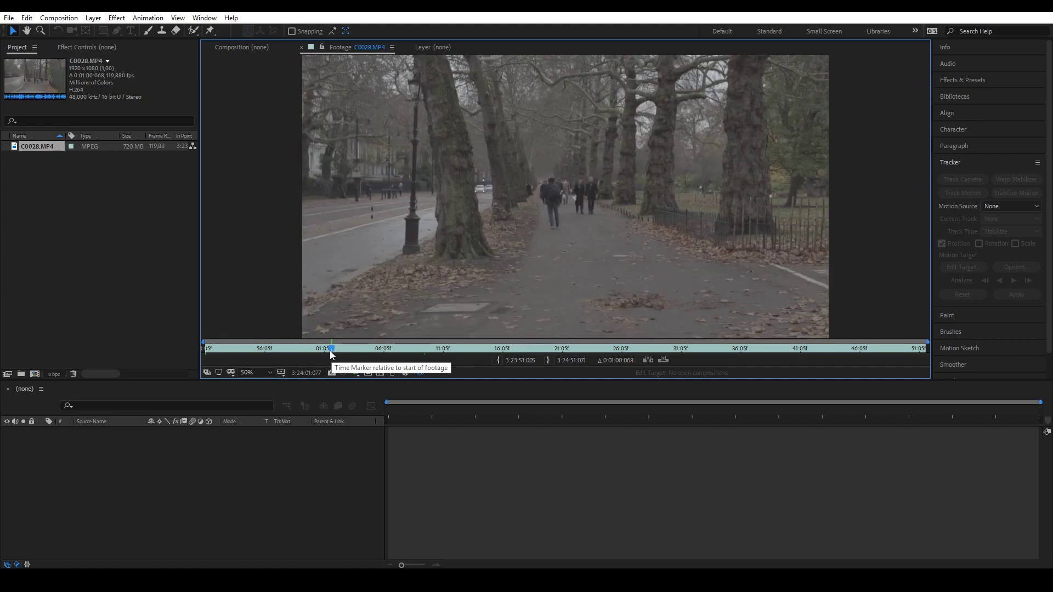
{"action": "left_click_drag", "start_coordinate": [330, 352], "coordinate": [296, 357]}
{"action": "left_click", "coordinate": [498, 360]}
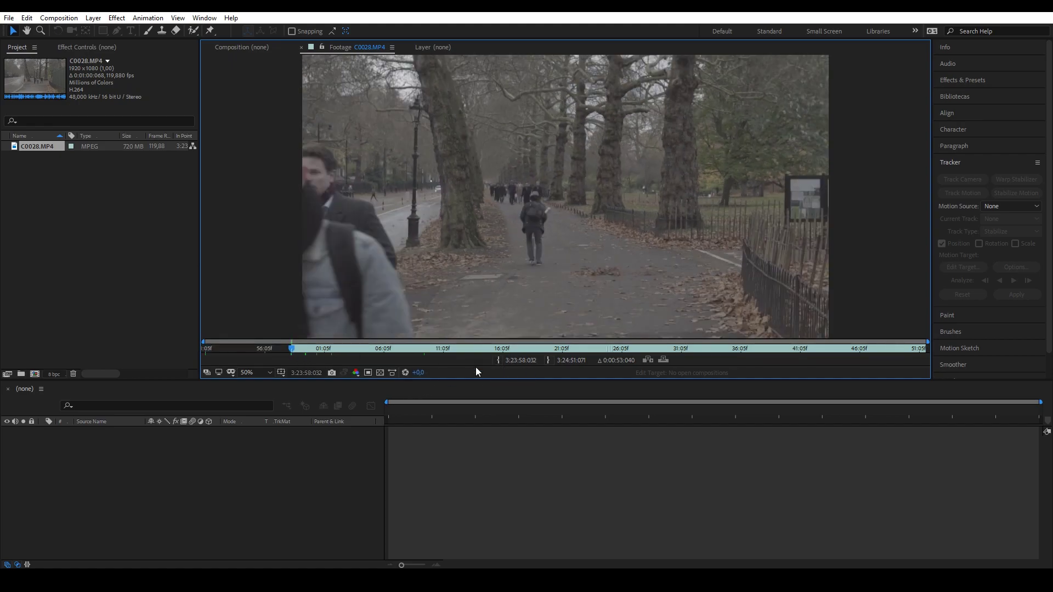
- Preview the clip, set the Out point, and refine the In point for 3:23:59:034–3:24:05:051
{"action": "key", "text": "space"}
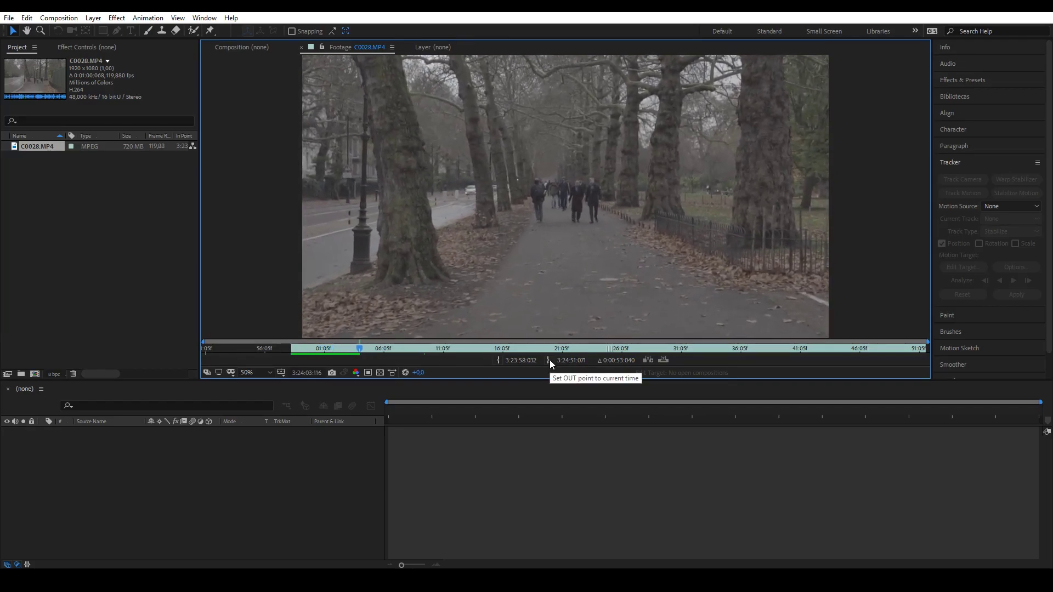
{"action": "left_click", "coordinate": [550, 360]}
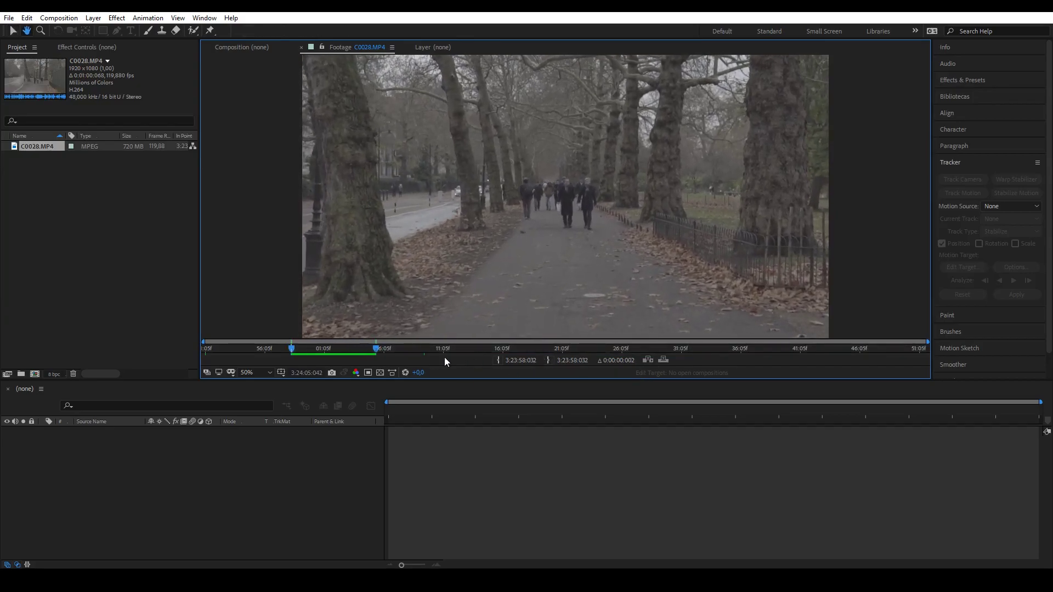
{"action": "left_click", "coordinate": [548, 360]}
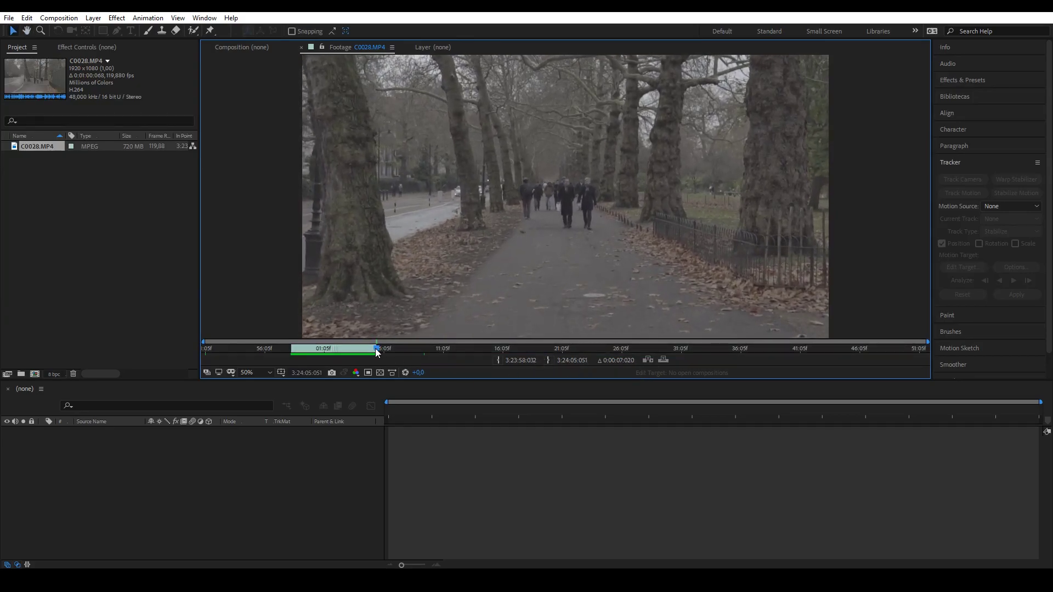
{"action": "left_click_drag", "start_coordinate": [378, 351], "coordinate": [306, 347]}
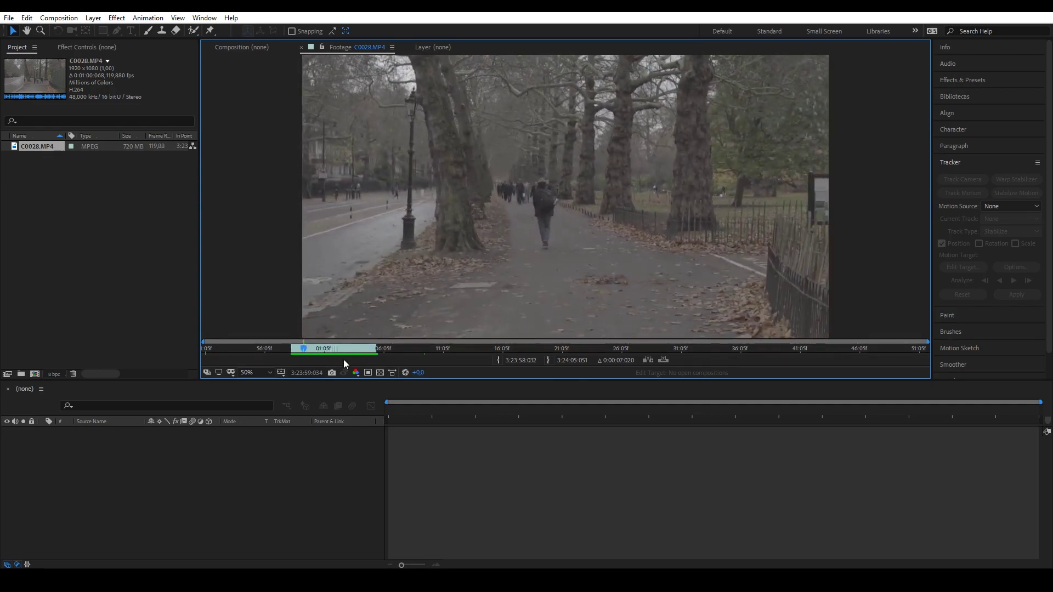
{"action": "left_click", "coordinate": [498, 360]}
- Make a C0028 composition from the trimmed clip and start Track Camera from the Tracker panel
{"action": "left_click_drag", "start_coordinate": [44, 149], "coordinate": [110, 449]}
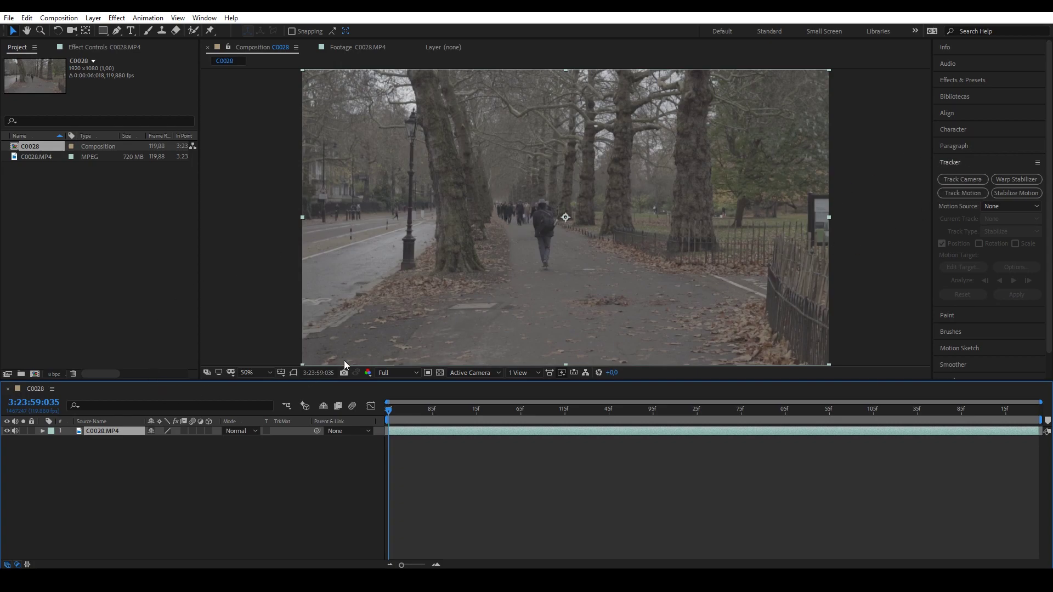
{"action": "left_click", "coordinate": [206, 19]}
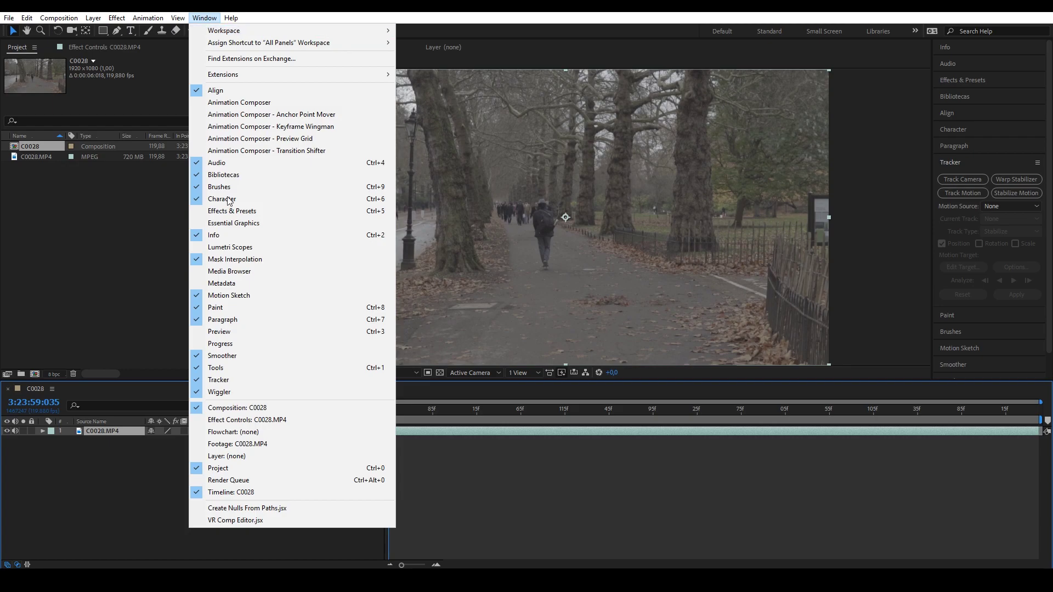
{"action": "left_click", "coordinate": [962, 180]}
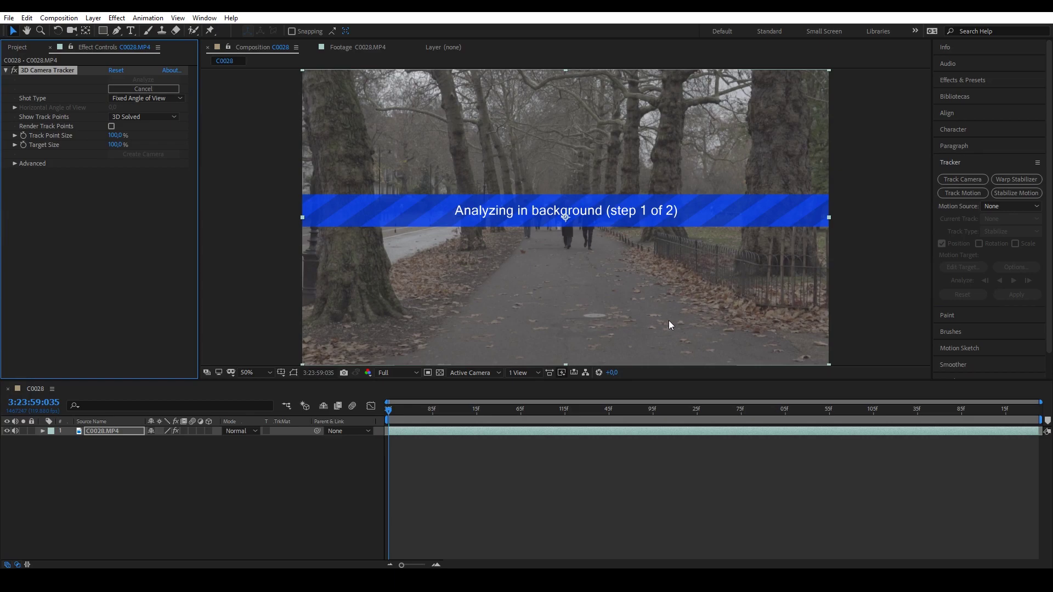
- Show the 3D Camera Tracker's track points and scrub forward to check the solved track
{"action": "left_click", "coordinate": [261, 552]}
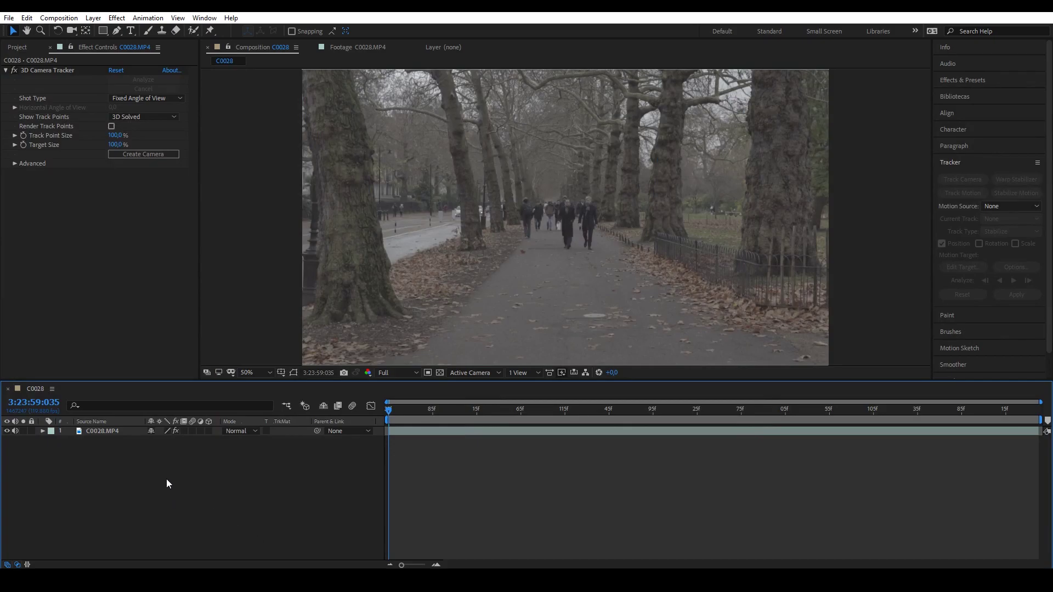
{"action": "left_click", "coordinate": [47, 71]}
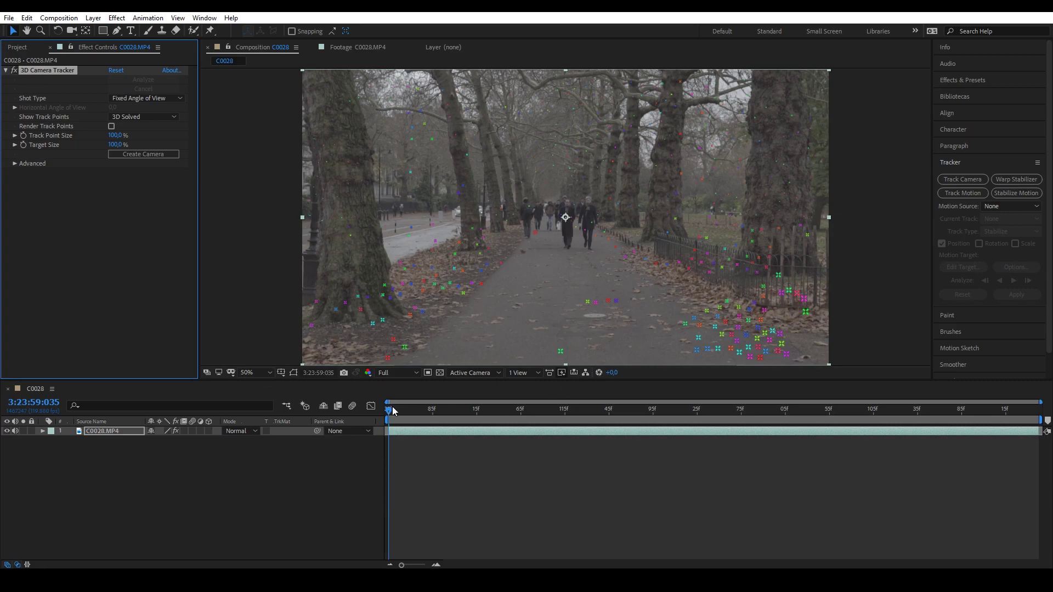
{"action": "left_click_drag", "start_coordinate": [393, 412], "coordinate": [567, 421]}
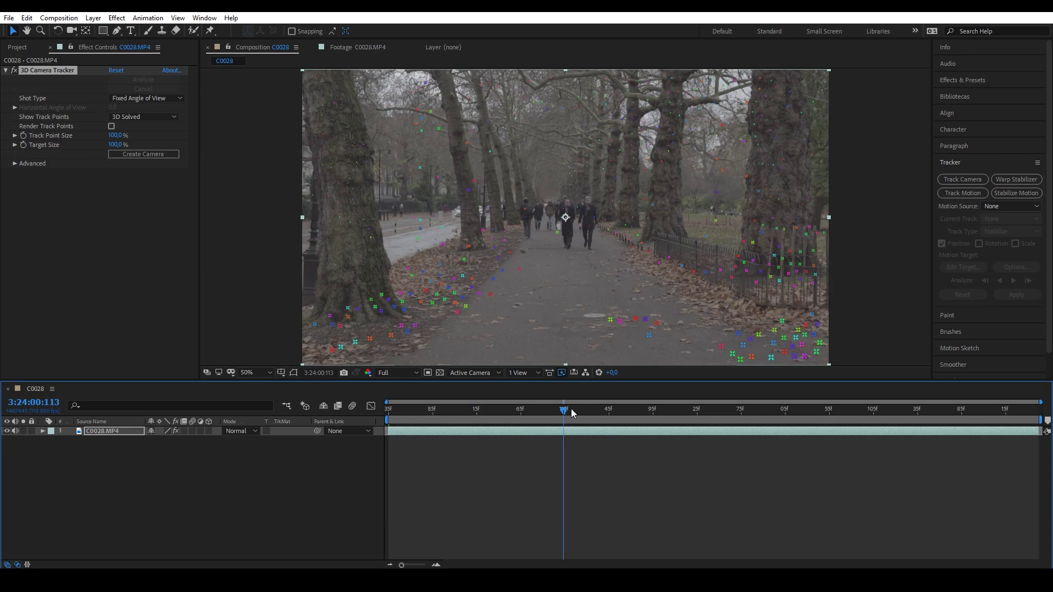
{"action": "mouse_move", "coordinate": [569, 411]}
{"action": "left_mouse_down"}
{"action": "mouse_move", "coordinate": [706, 409]}
{"action": "mouse_move", "coordinate": [586, 409]}
{"action": "left_mouse_up"}
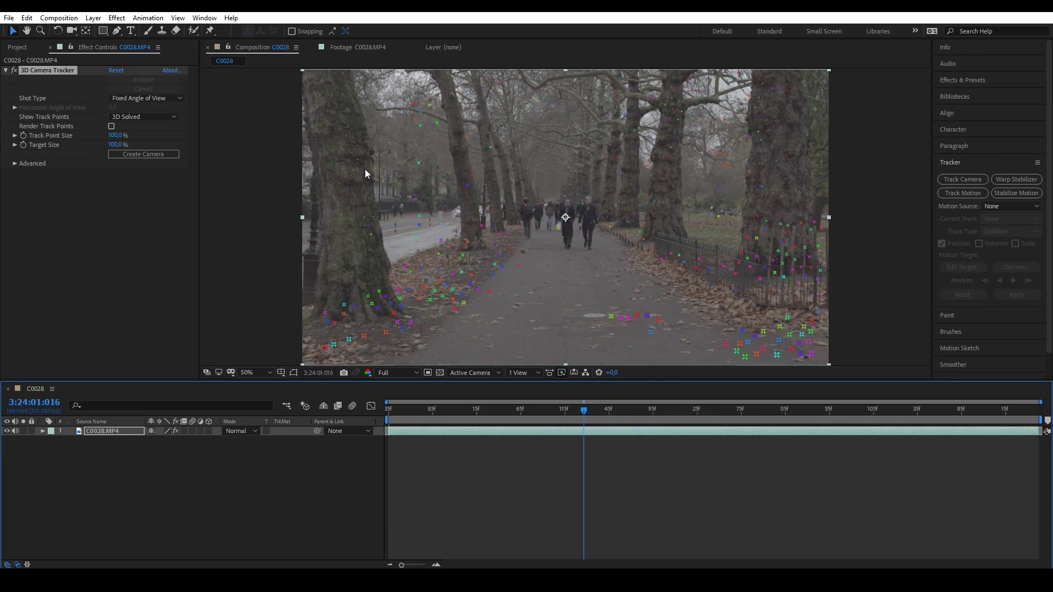
- Return to an early frame and select three ground track points right of the walkway
{"action": "key", "text": "ctrl+shift+a"}
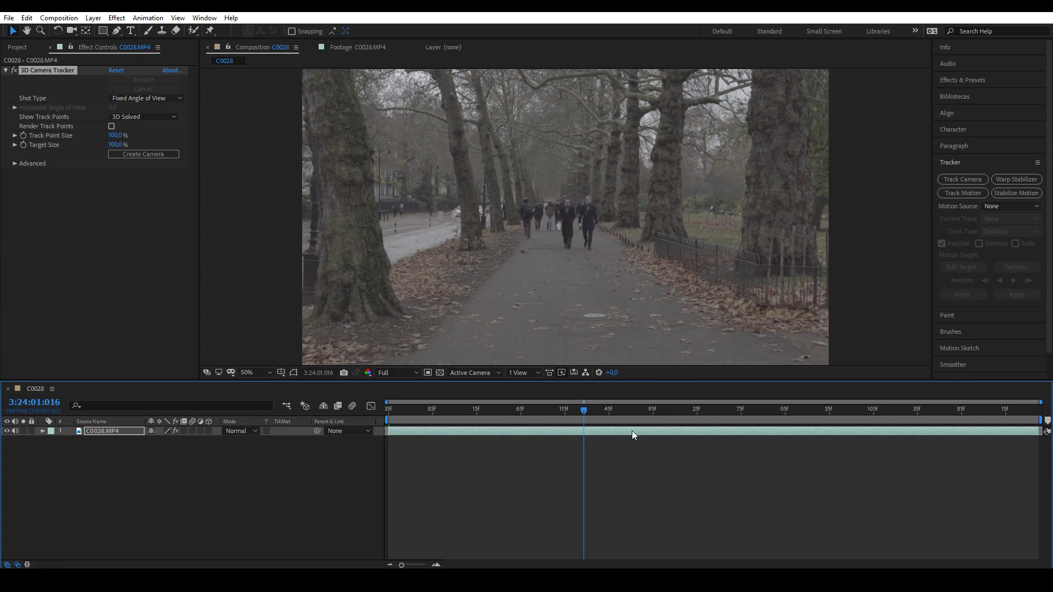
{"action": "left_click", "coordinate": [631, 432]}
{"action": "left_click", "coordinate": [652, 411]}
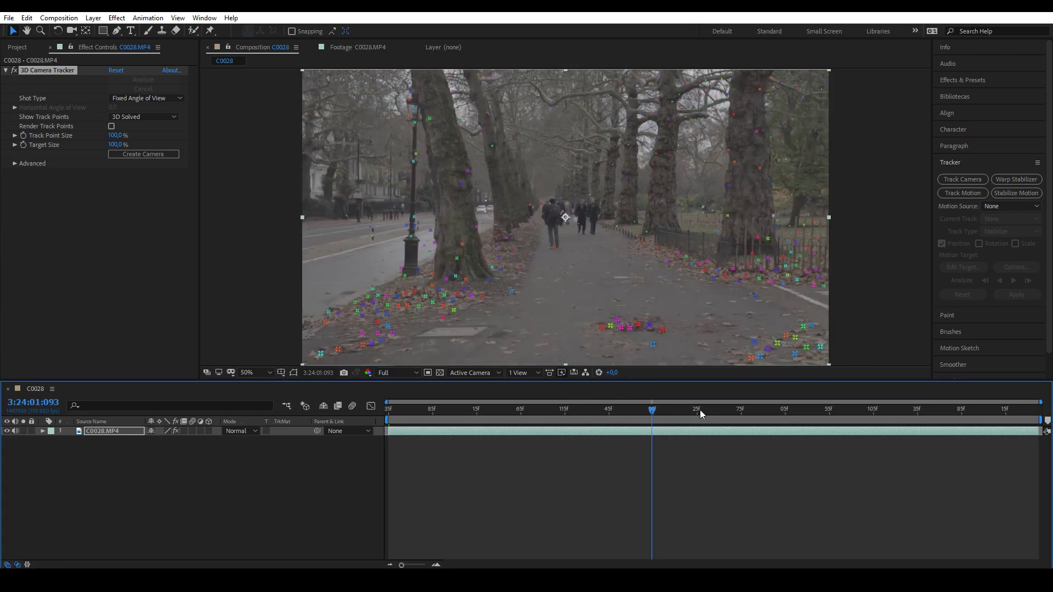
{"action": "left_click", "coordinate": [711, 409]}
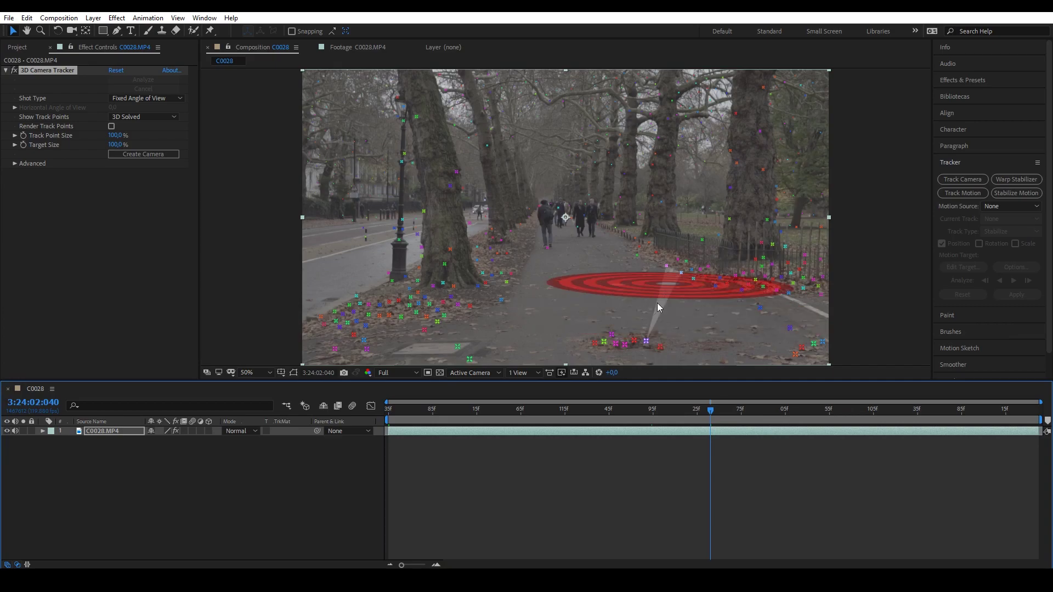
{"action": "left_click_drag", "start_coordinate": [617, 410], "coordinate": [439, 413]}
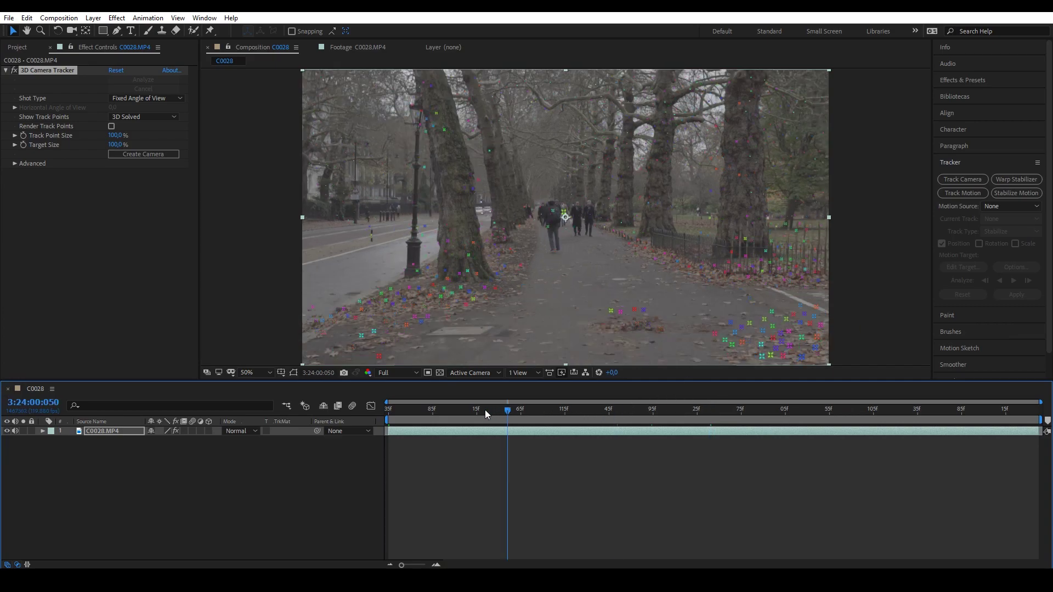
{"action": "left_click", "coordinate": [415, 413]}
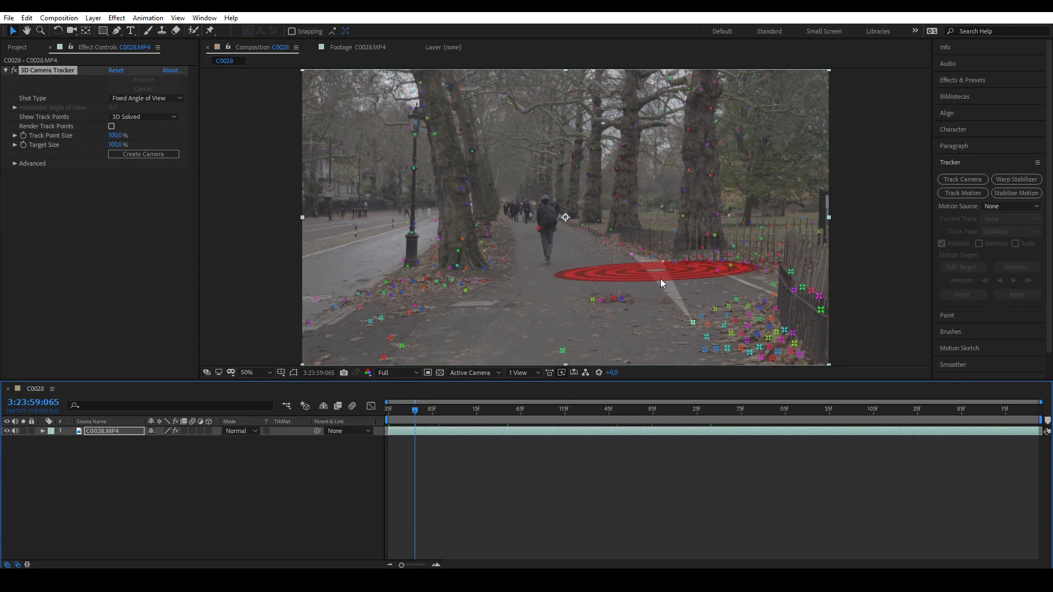
{"action": "left_click", "coordinate": [660, 279]}
- Create a null and camera from the selected track points, producing Track Null 1 and 3D Tracker Camera
{"action": "right_click", "coordinate": [661, 283]}
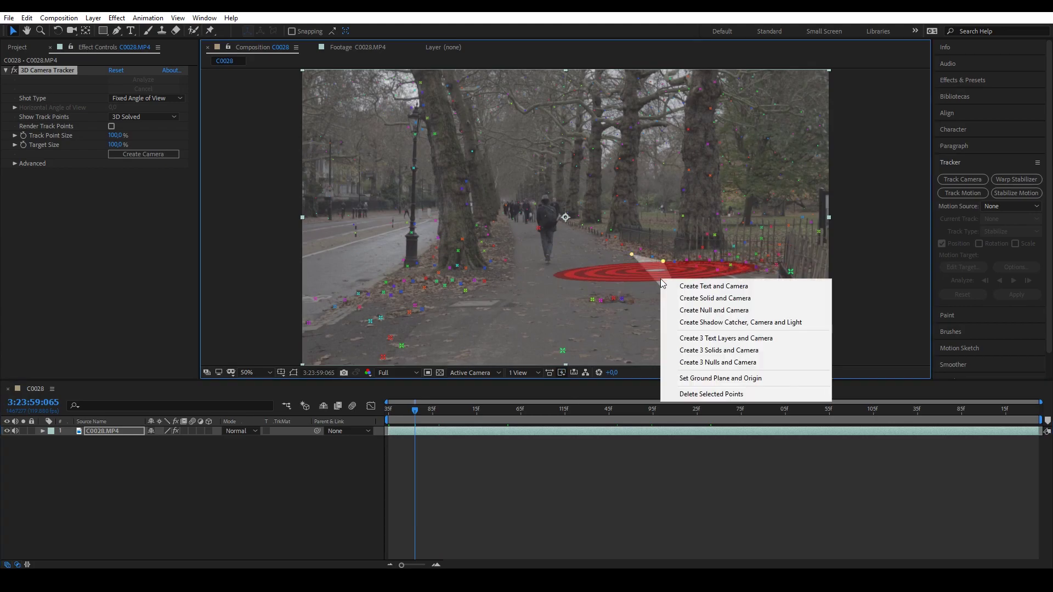
{"action": "left_click", "coordinate": [716, 314]}
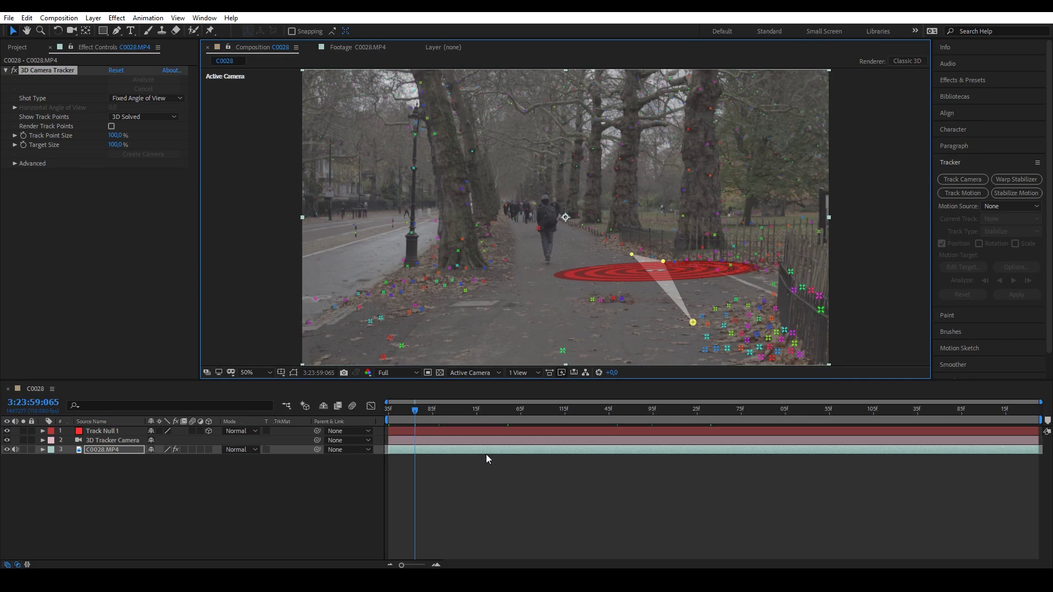
{"action": "left_click", "coordinate": [215, 499]}
{"action": "left_click", "coordinate": [118, 448]}
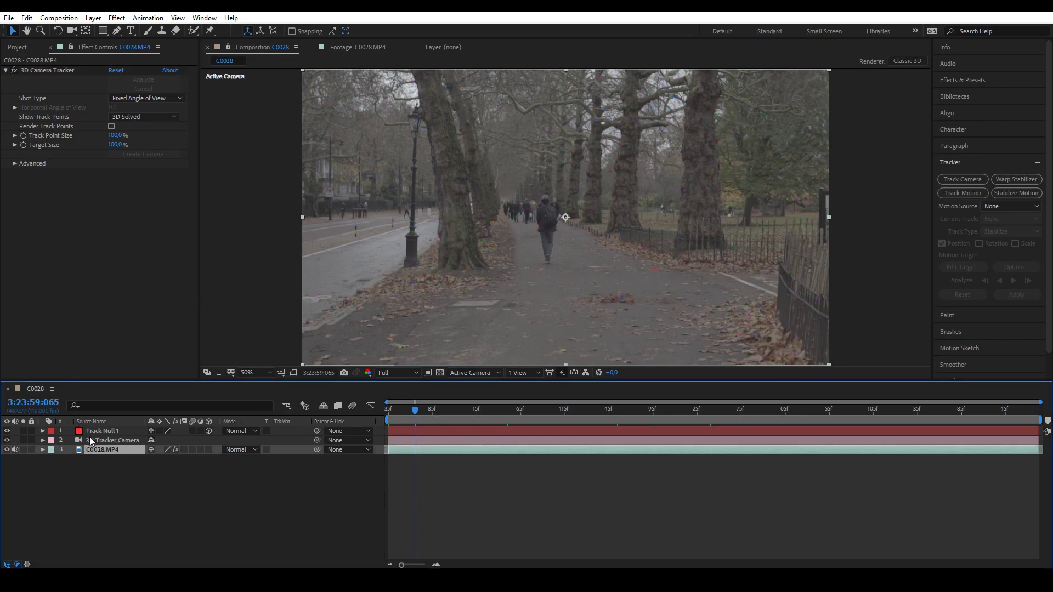
{"action": "left_click", "coordinate": [58, 69]}
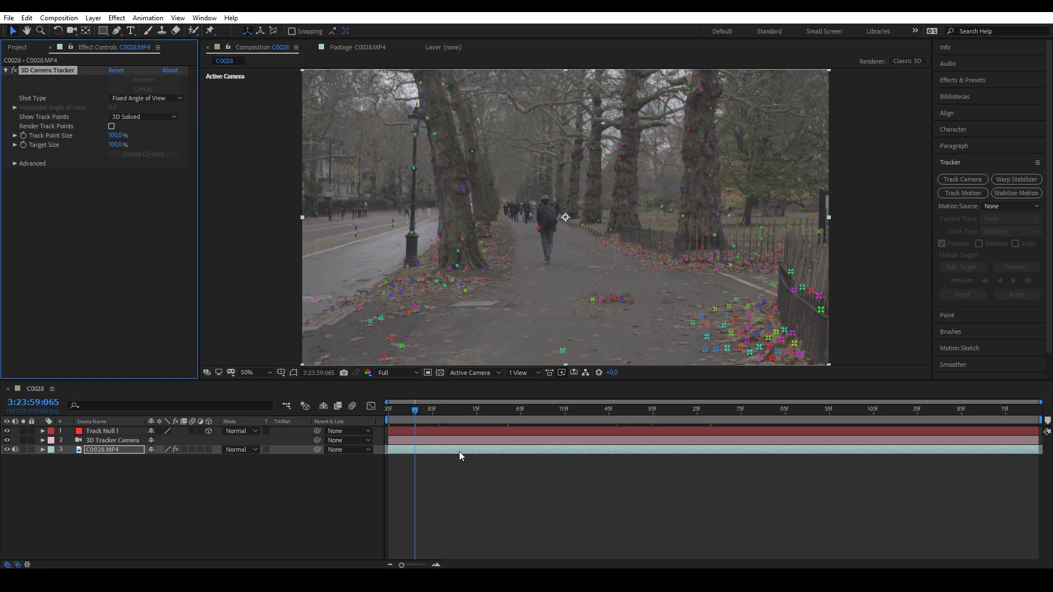
- Scrub through the clip with Track Null 1 selected to confirm it stays on the ground
{"action": "left_click", "coordinate": [105, 431]}
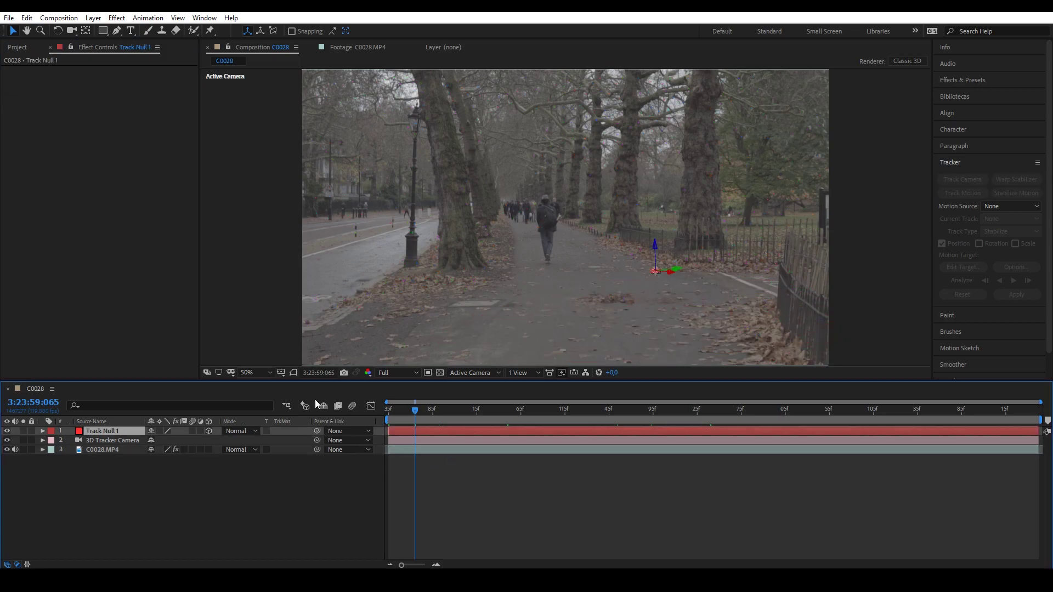
{"action": "mouse_move", "coordinate": [416, 411]}
{"action": "left_mouse_down"}
{"action": "mouse_move", "coordinate": [554, 421]}
{"action": "mouse_move", "coordinate": [456, 426]}
{"action": "mouse_move", "coordinate": [553, 436]}
{"action": "left_mouse_up"}
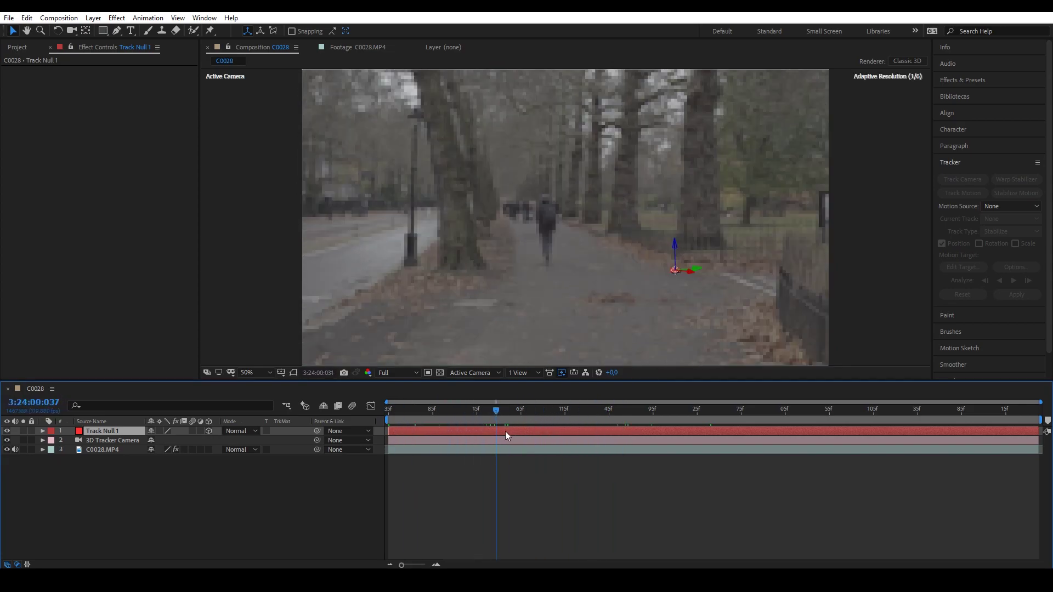
{"action": "left_click", "coordinate": [779, 458]}
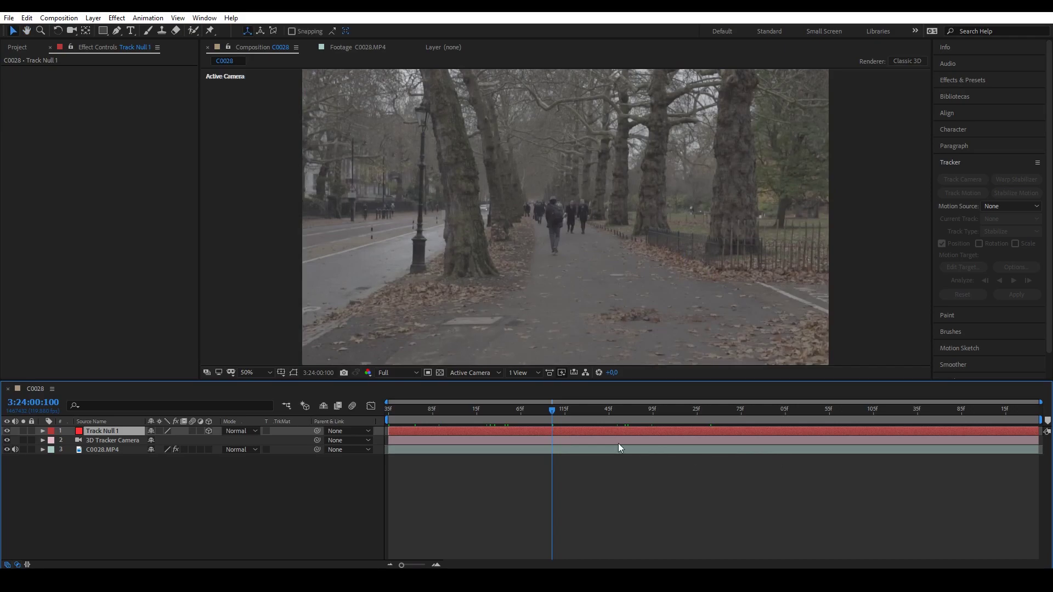
{"action": "left_click_drag", "start_coordinate": [554, 417], "coordinate": [394, 415]}
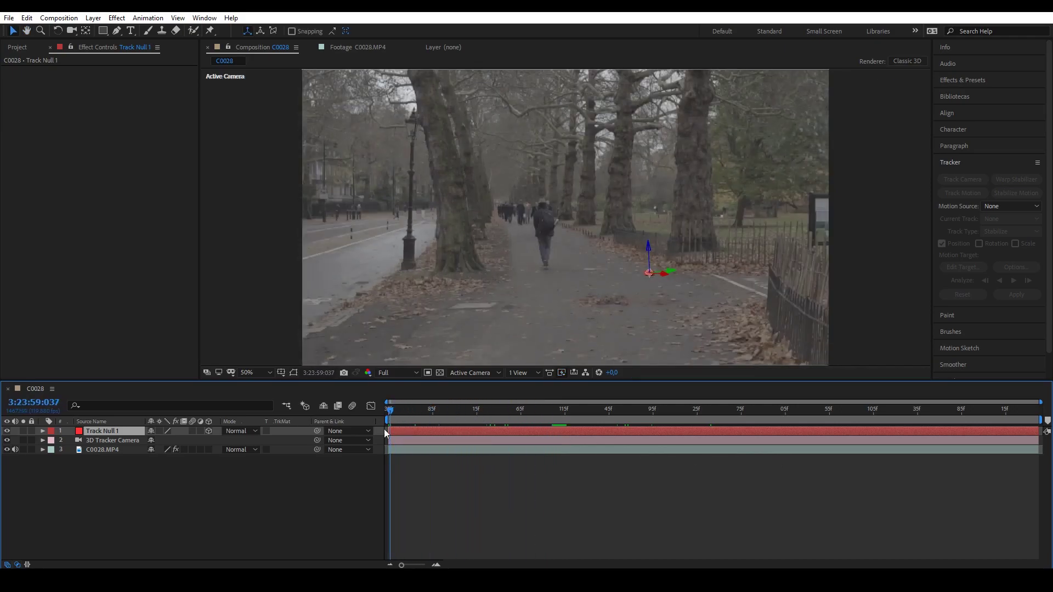
- Add a new black solid layer, Black Solid 1, to the C0028 composition
{"action": "right_click", "coordinate": [193, 485]}
{"action": "mouse_move", "coordinate": [293, 361]}
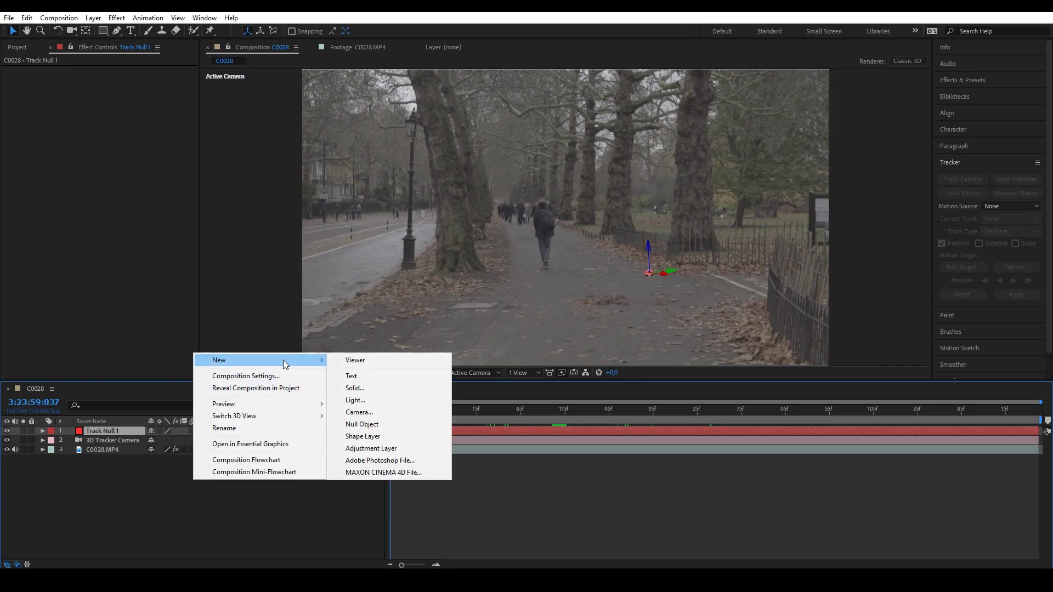
{"action": "left_click", "coordinate": [357, 389]}
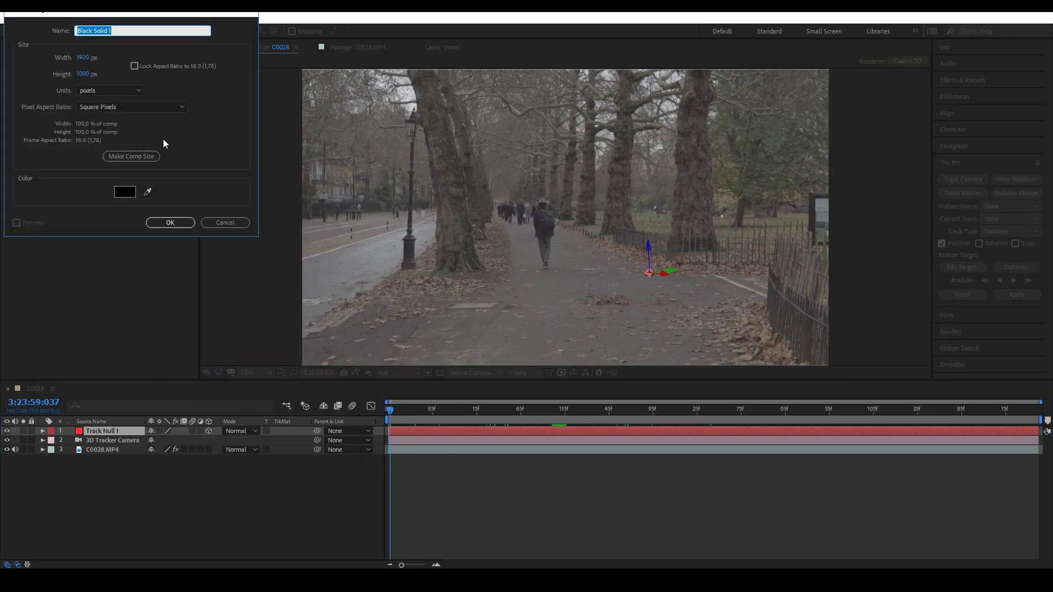
{"action": "left_click", "coordinate": [153, 224]}
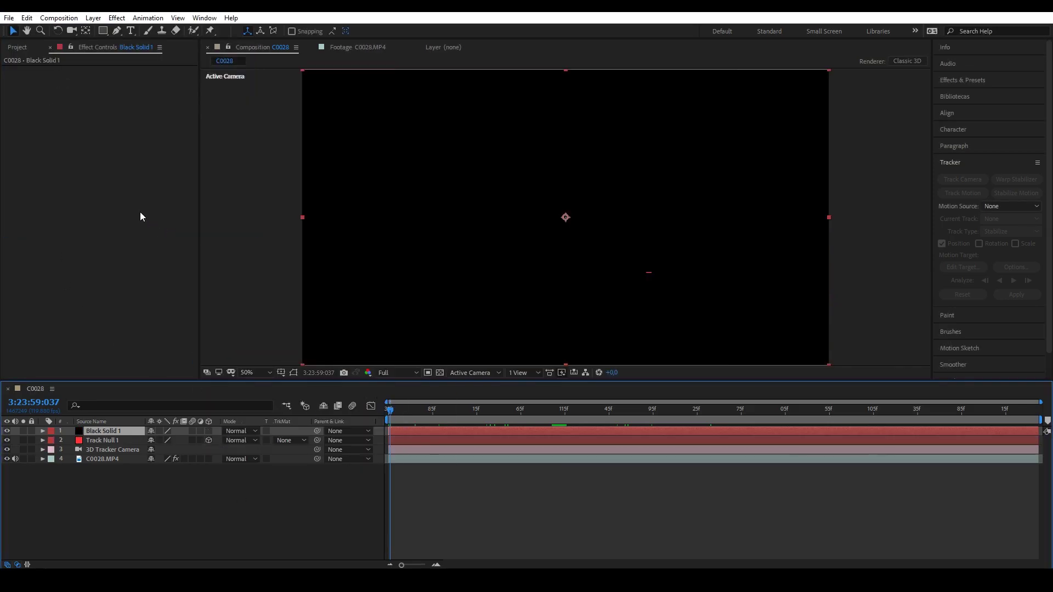
- Apply Video Copilot's Element effect to Black Solid 1 and open its Scene Setup
{"action": "left_click", "coordinate": [125, 22]}
{"action": "mouse_move", "coordinate": [224, 473]}
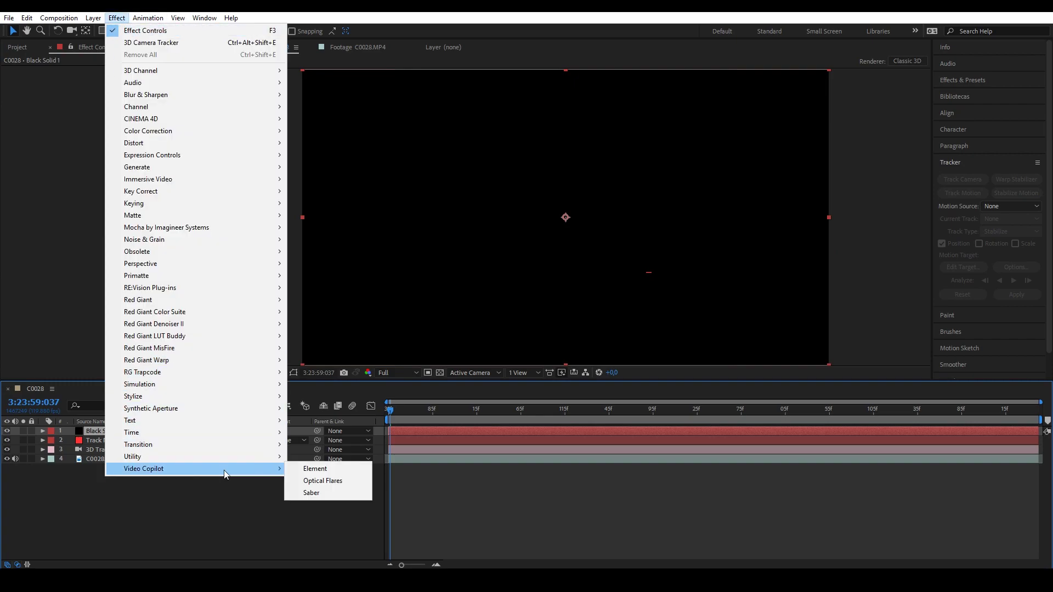
{"action": "left_click", "coordinate": [308, 469]}
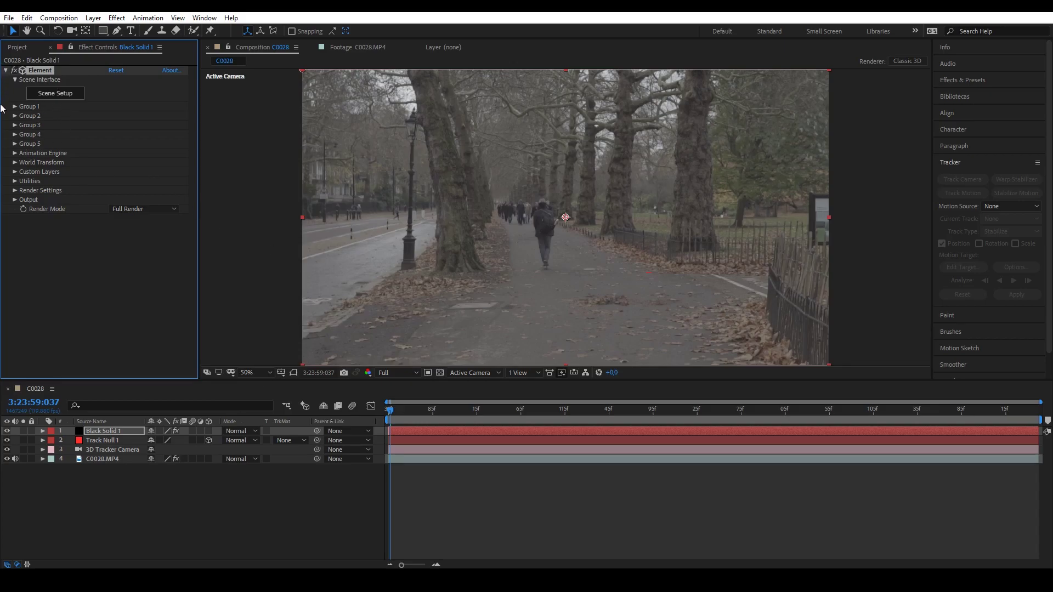
{"action": "left_click", "coordinate": [55, 92]}
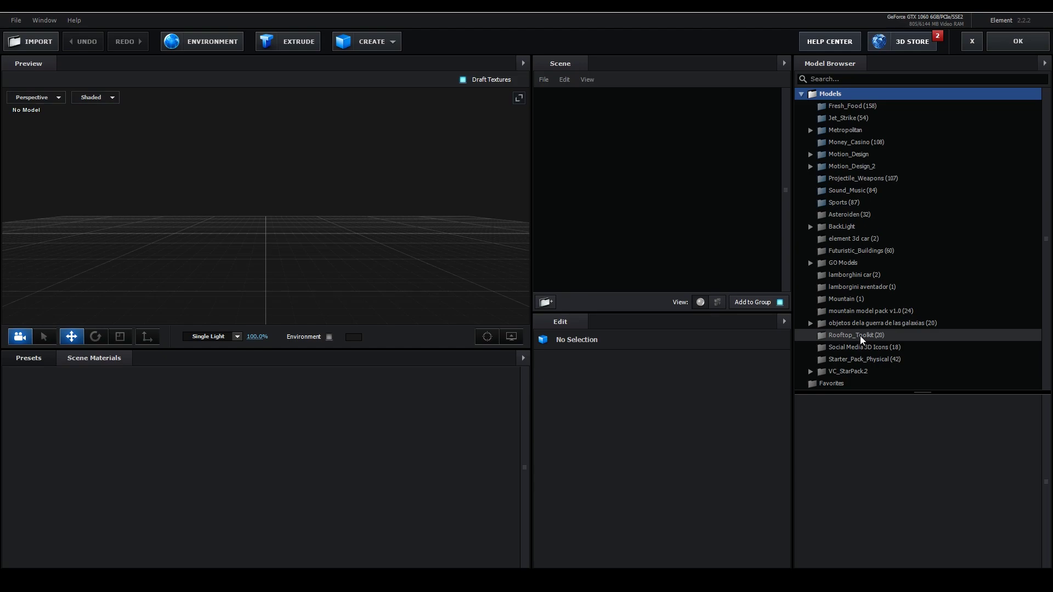
- Load R2-Unit_No_Rig from VC_StarPack2 > VC_StarPack > Star_Pack into the Element scene
{"action": "double_click", "coordinate": [863, 373]}
{"action": "double_click", "coordinate": [823, 383]}
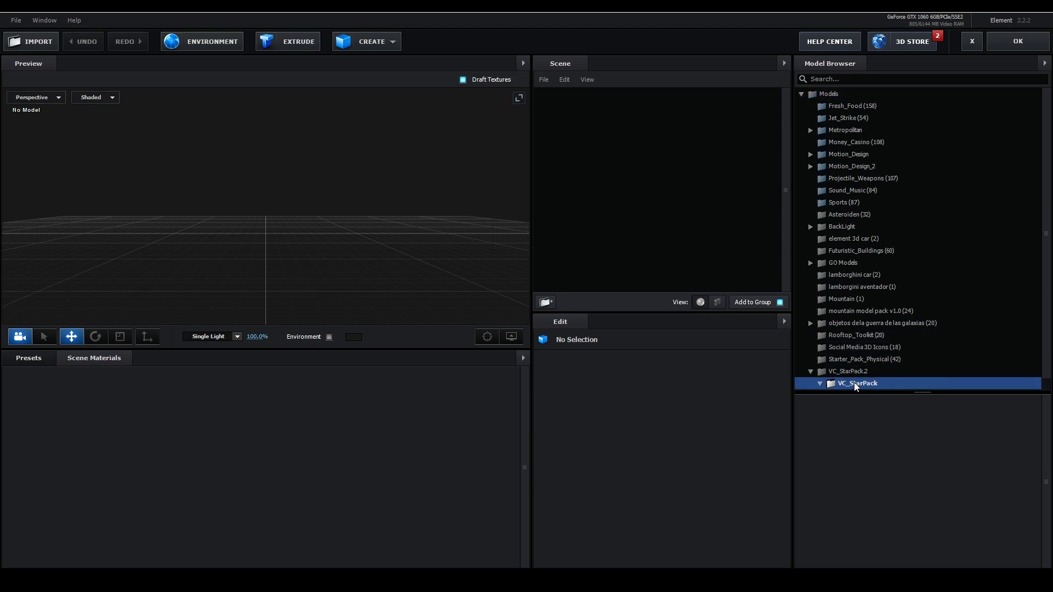
{"action": "double_click", "coordinate": [867, 375]}
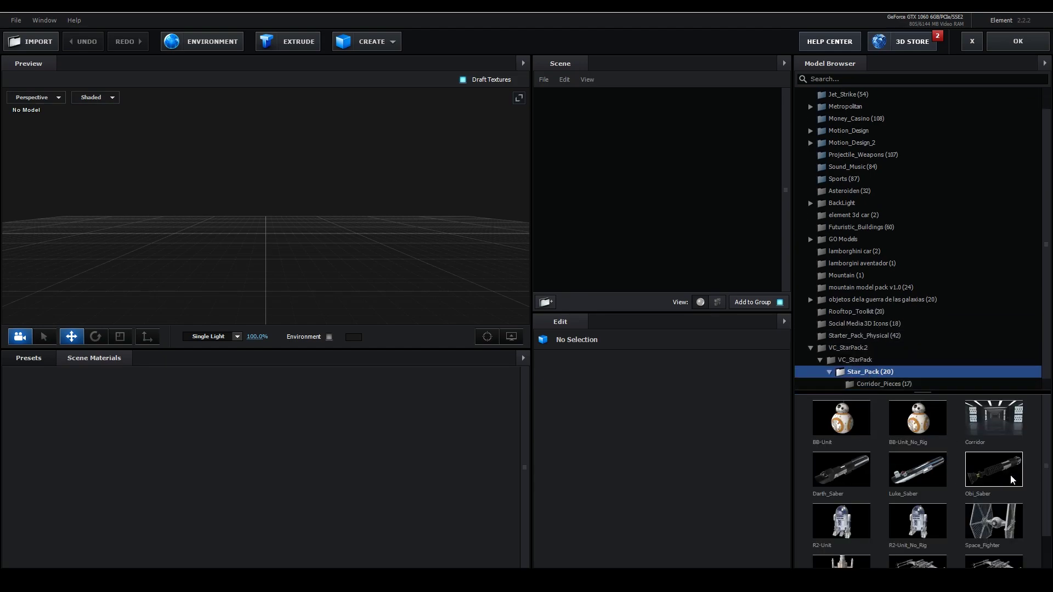
{"action": "left_click", "coordinate": [921, 520]}
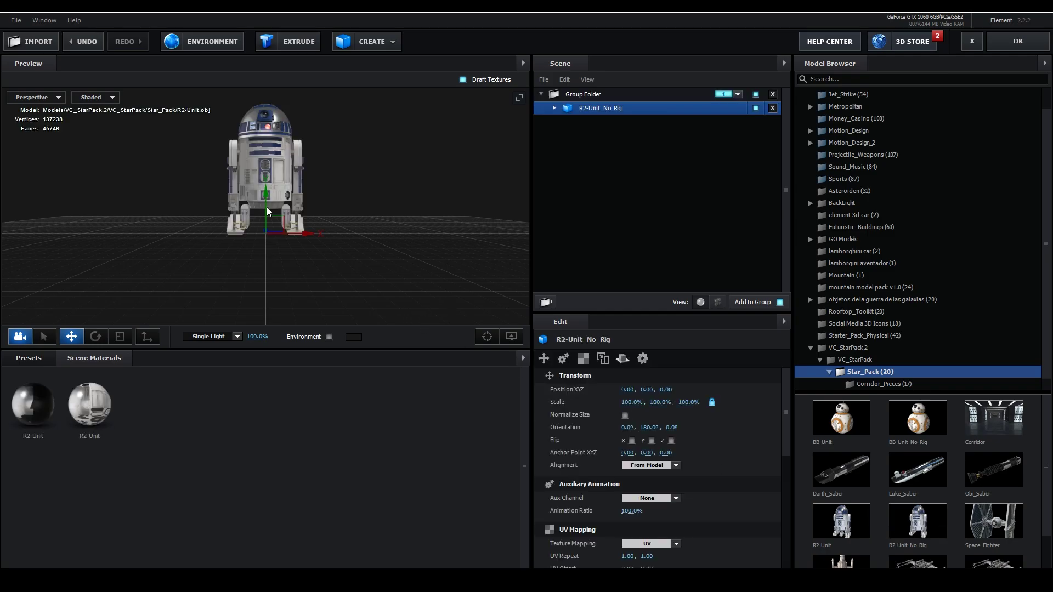
{"action": "left_click", "coordinate": [1018, 46]}
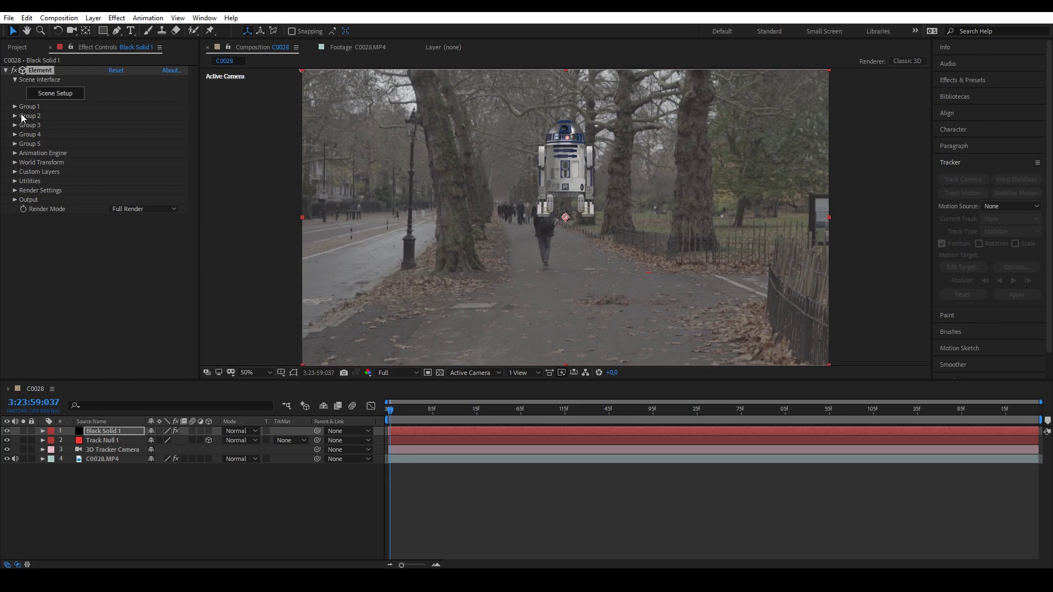
{"action": "left_click", "coordinate": [61, 94]}
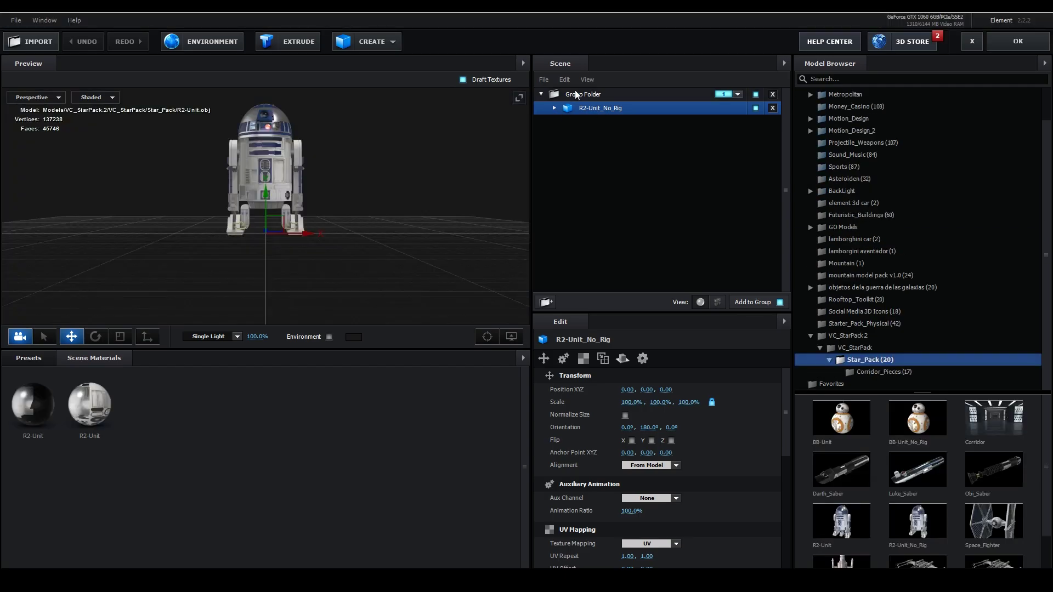
- Use Group 1's Group Utilities in Element to create a Group 1 Null layer and select it
{"action": "left_click", "coordinate": [1012, 45]}
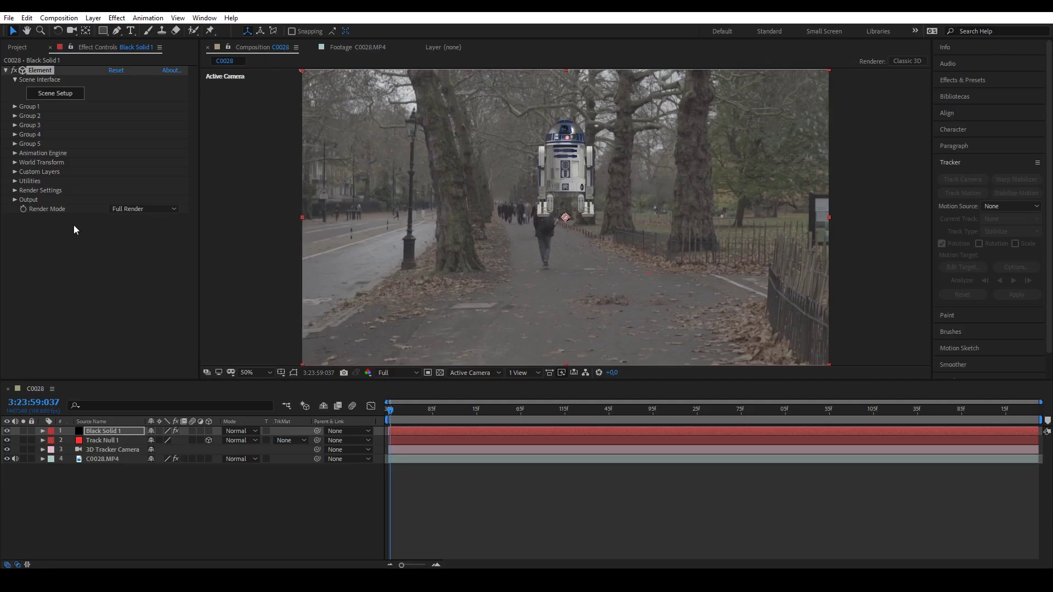
{"action": "left_click", "coordinate": [15, 106]}
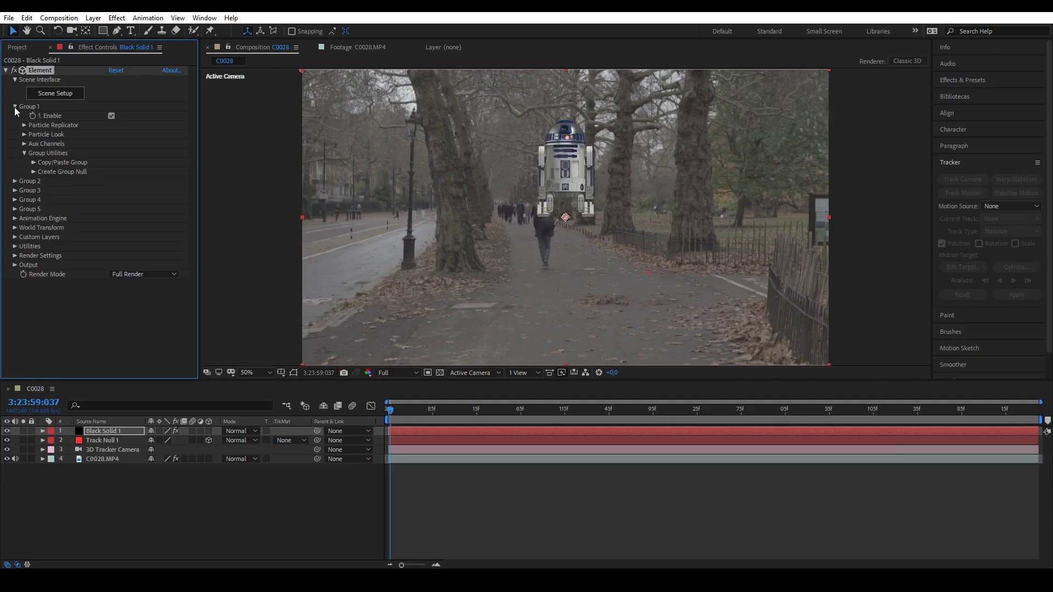
{"action": "left_click", "coordinate": [33, 172]}
{"action": "left_click", "coordinate": [59, 186]}
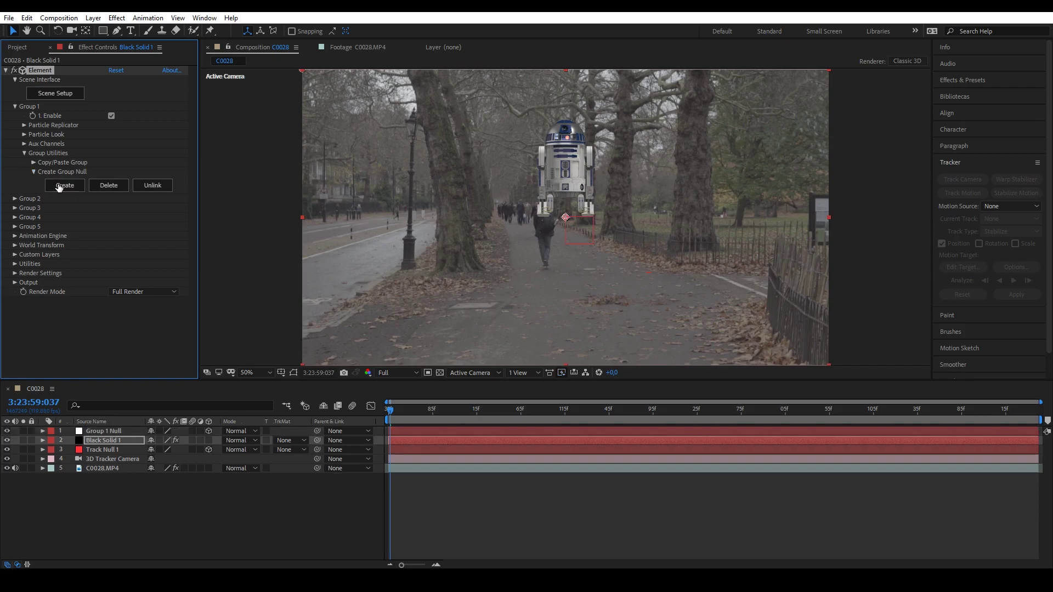
{"action": "left_click", "coordinate": [105, 433]}
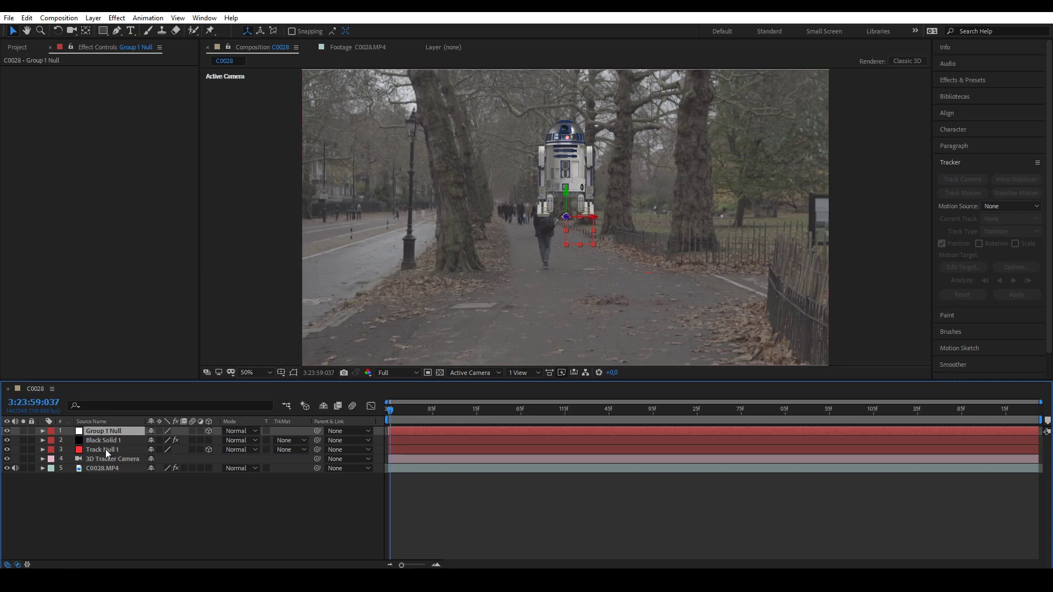
- Copy Track Null 1's Position values and paste them onto Group 1 Null's Position
{"action": "left_click", "coordinate": [102, 449]}
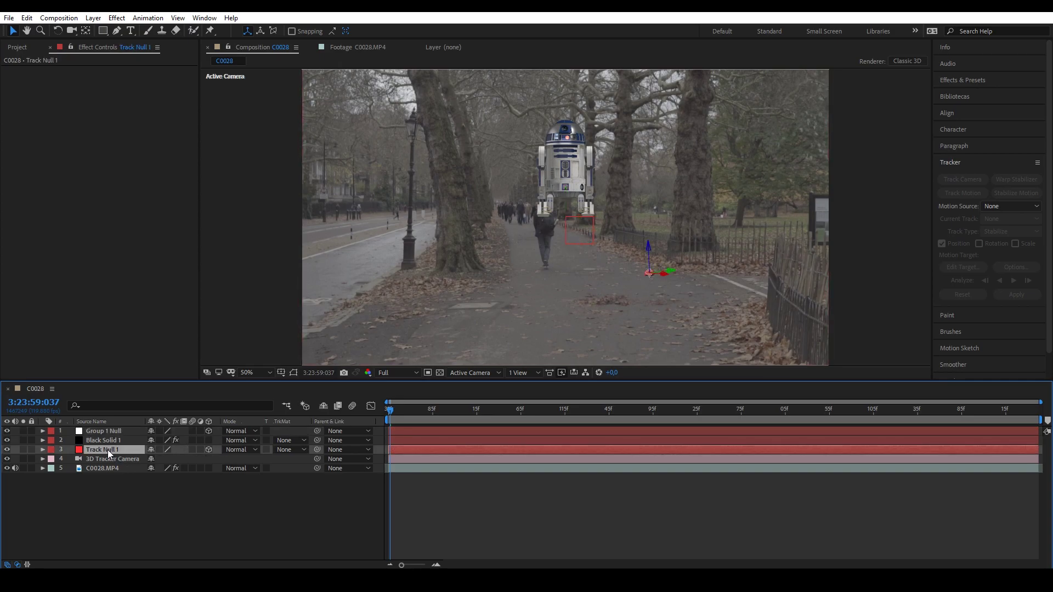
{"action": "key", "text": "p"}
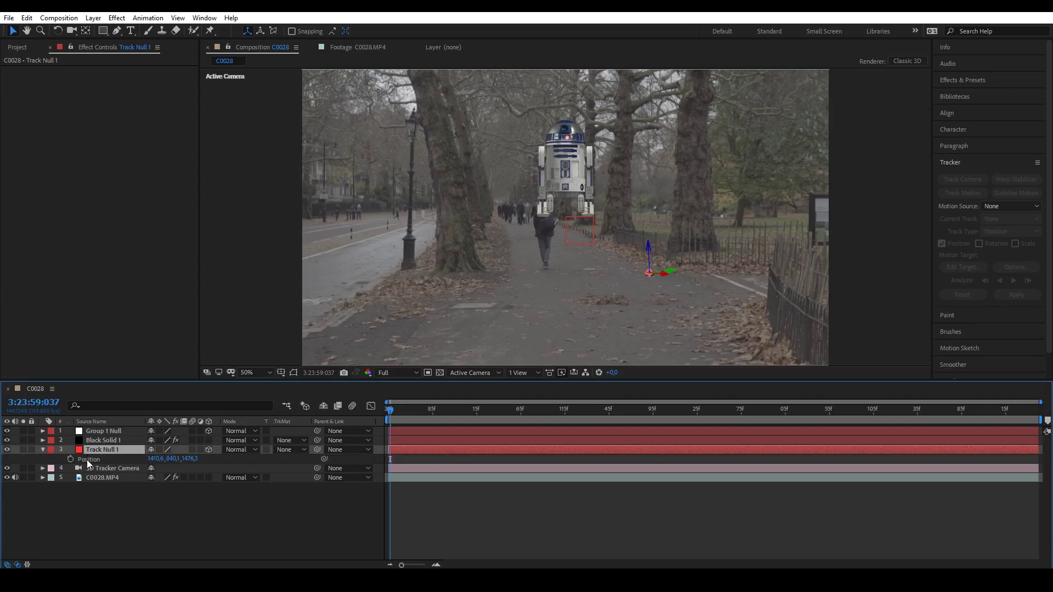
{"action": "key", "text": "Return"}
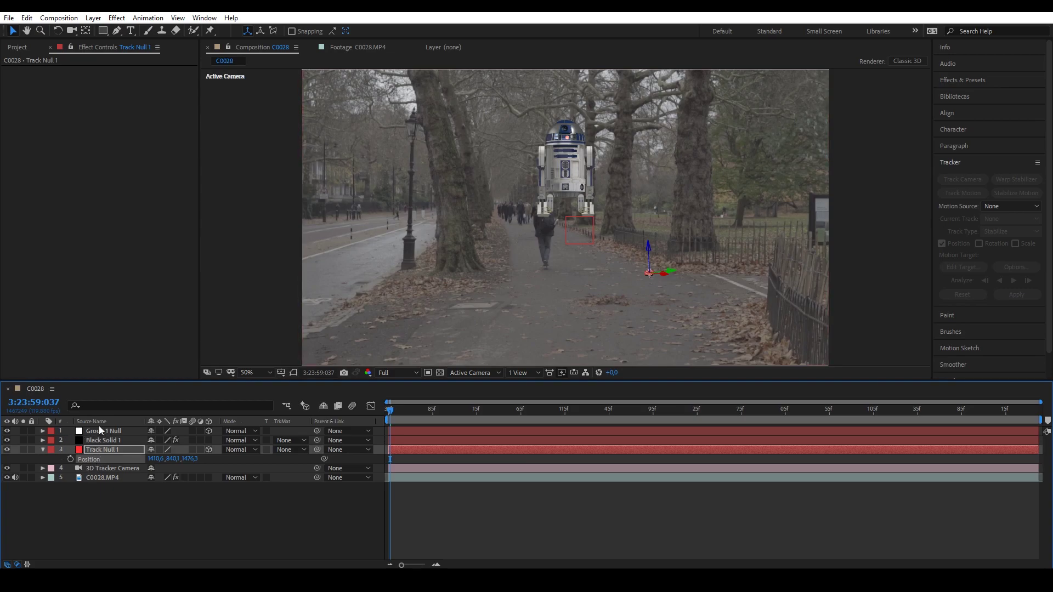
{"action": "left_click", "coordinate": [95, 435]}
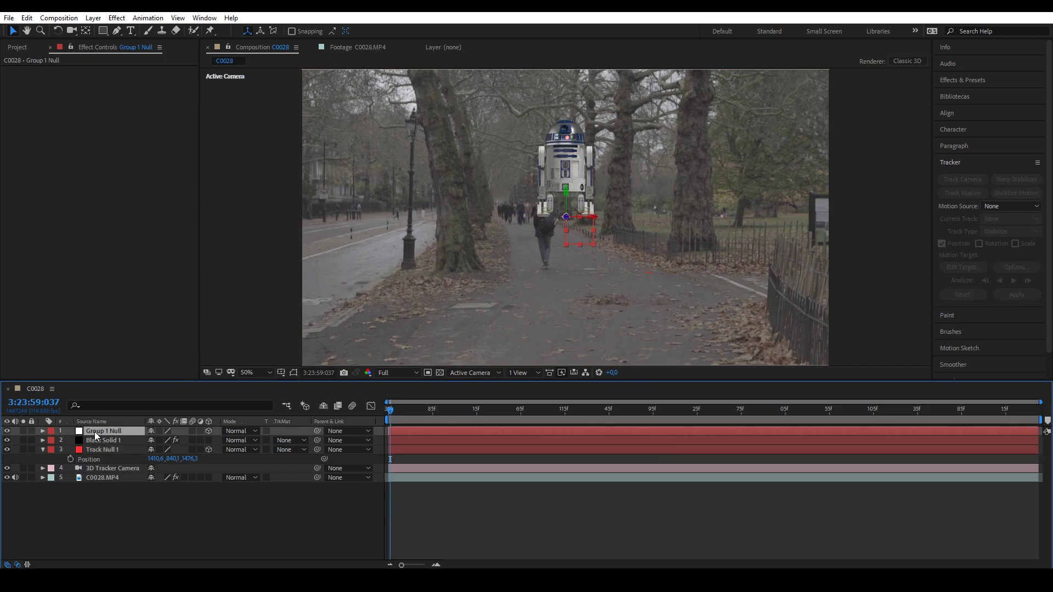
{"action": "key", "text": "p"}
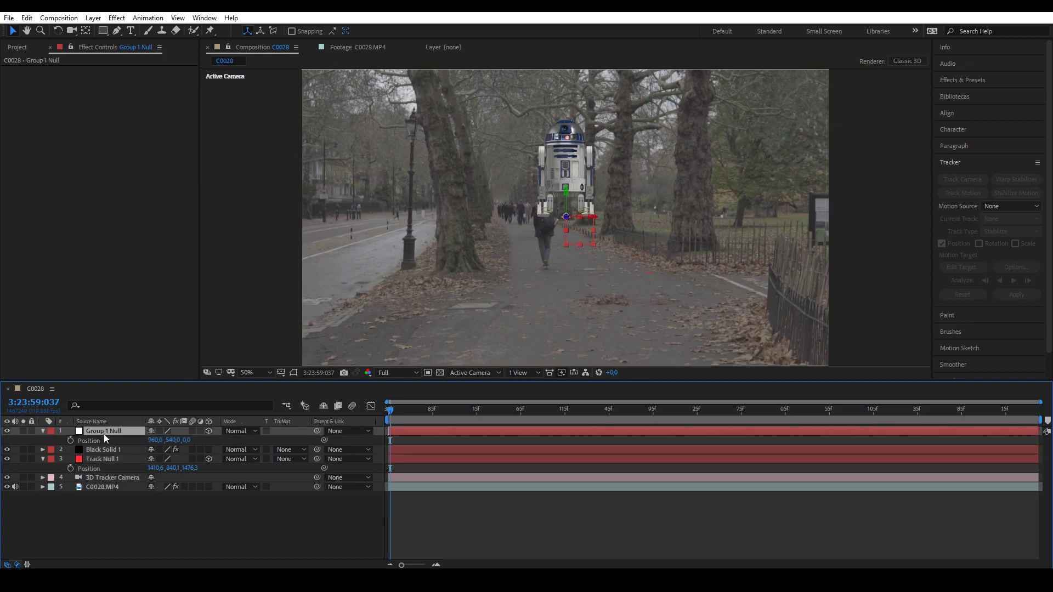
{"action": "left_click", "coordinate": [96, 441]}
{"action": "key", "text": "ctrl+v"}
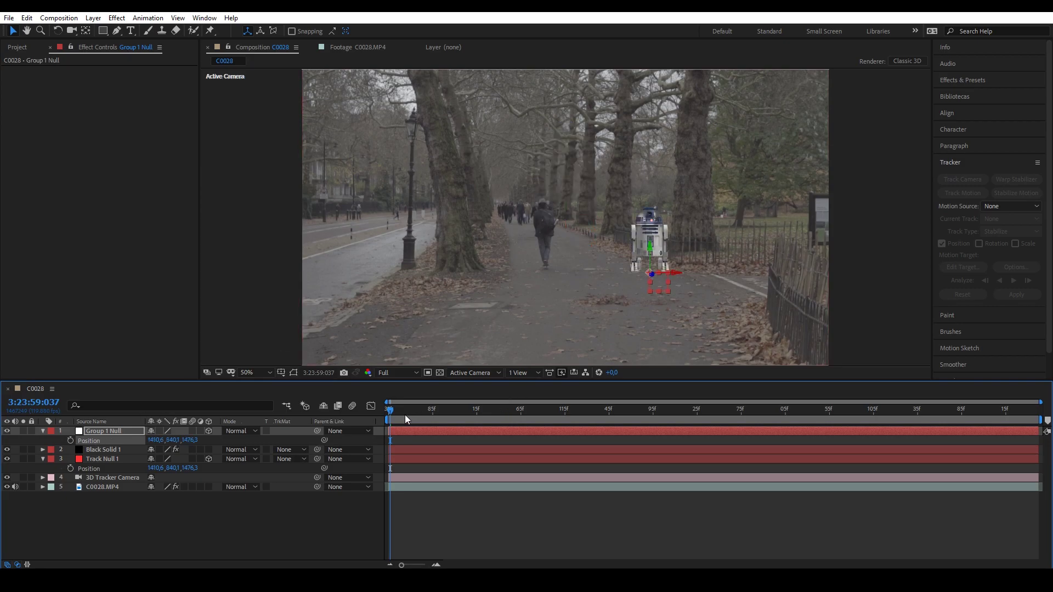
- Preview and scrub the shot to check R2-D2's placement on the walkway
{"action": "left_click", "coordinate": [182, 449]}
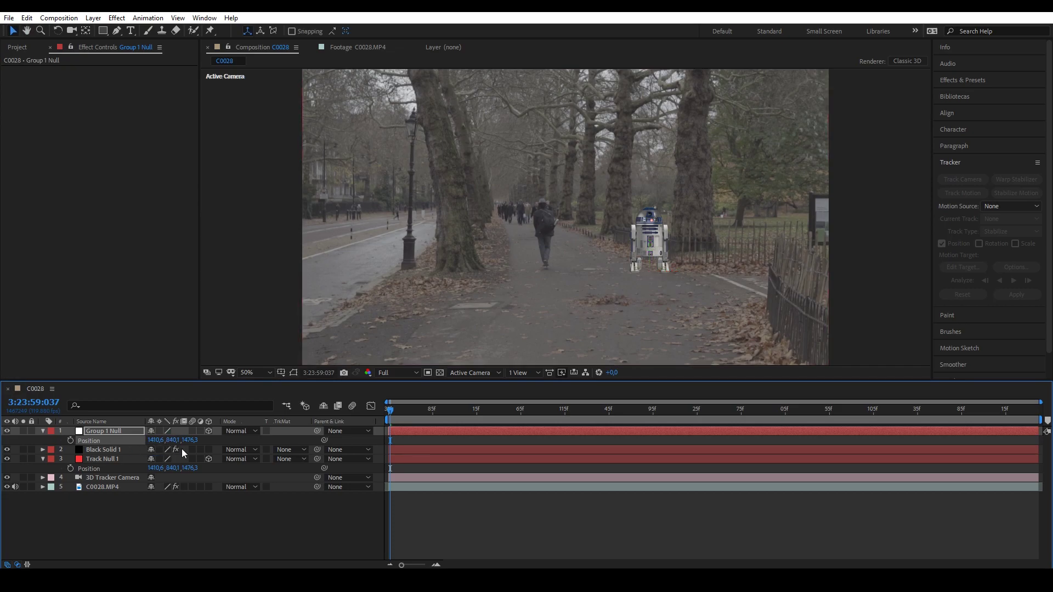
{"action": "key", "text": "space"}
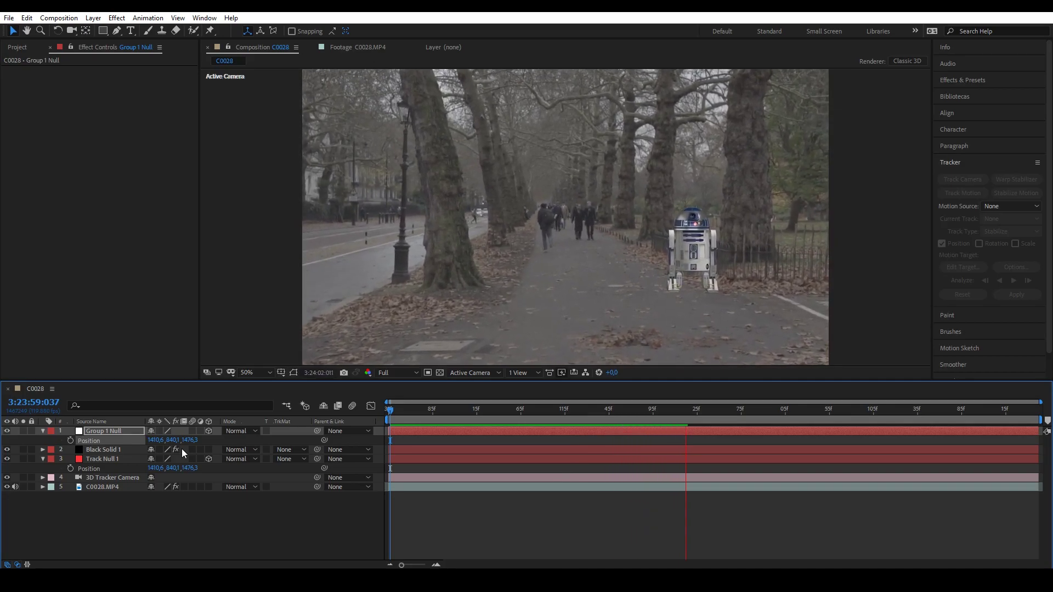
{"action": "key", "text": "space"}
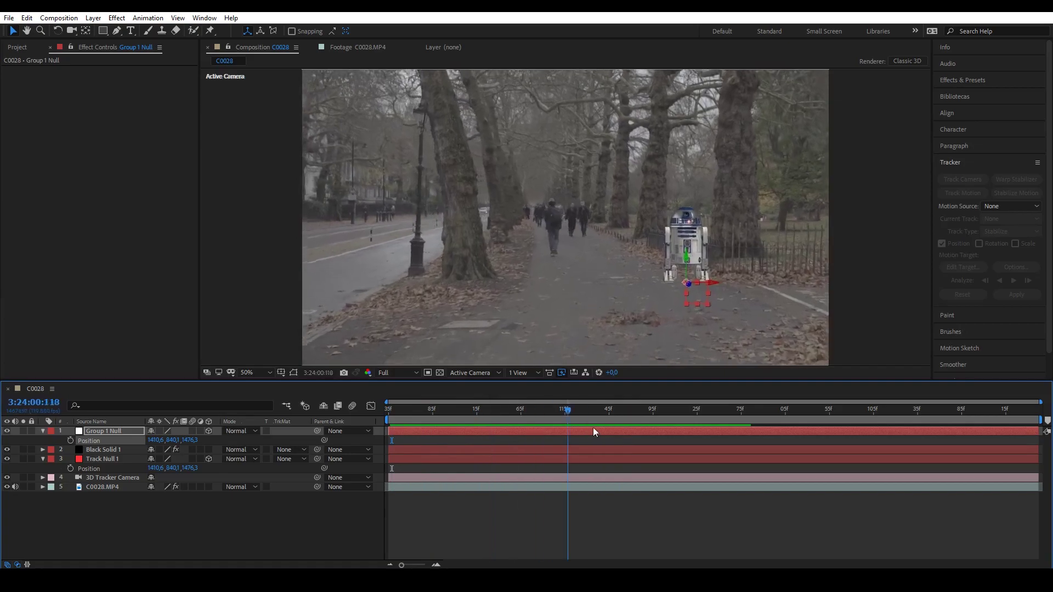
{"action": "left_click_drag", "start_coordinate": [598, 422], "coordinate": [425, 423]}
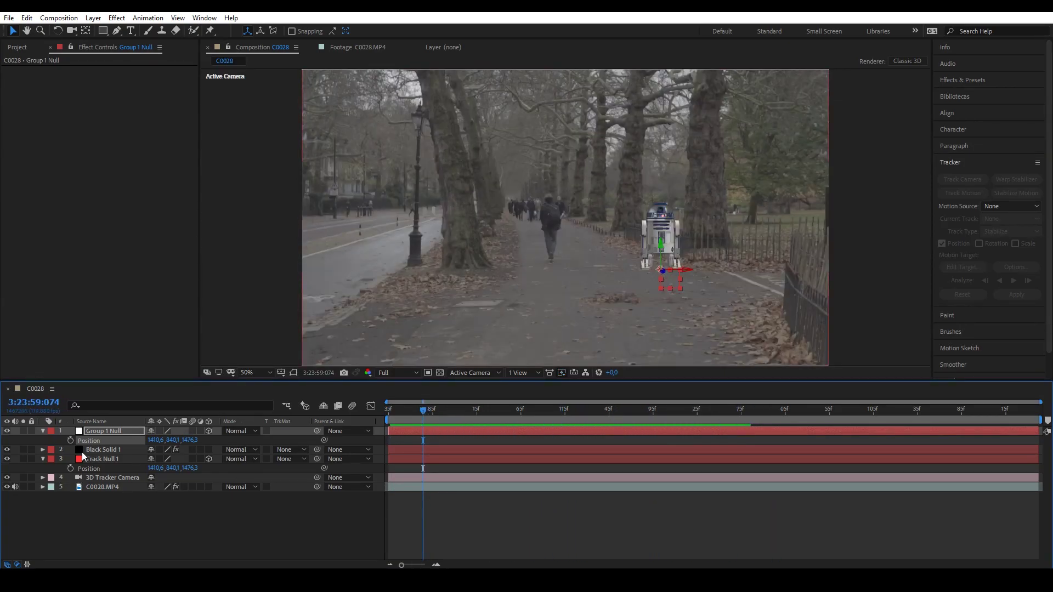
- Drag Group 1 Null left along X to 1222.6 and preview that R2-D2 stays grounded
{"action": "left_click", "coordinate": [110, 433]}
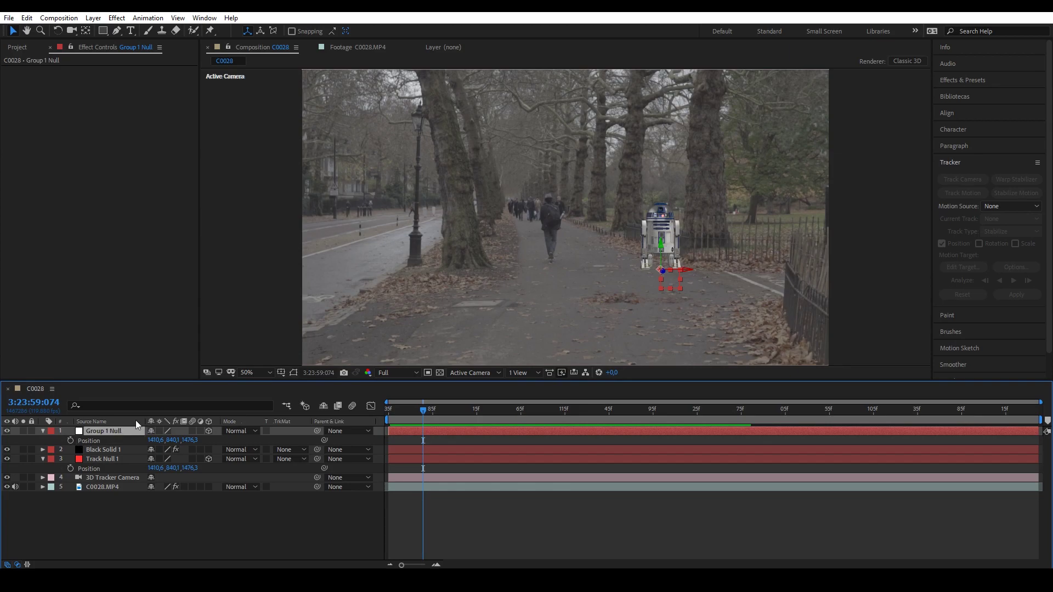
{"action": "left_click_drag", "start_coordinate": [669, 271], "coordinate": [636, 272]}
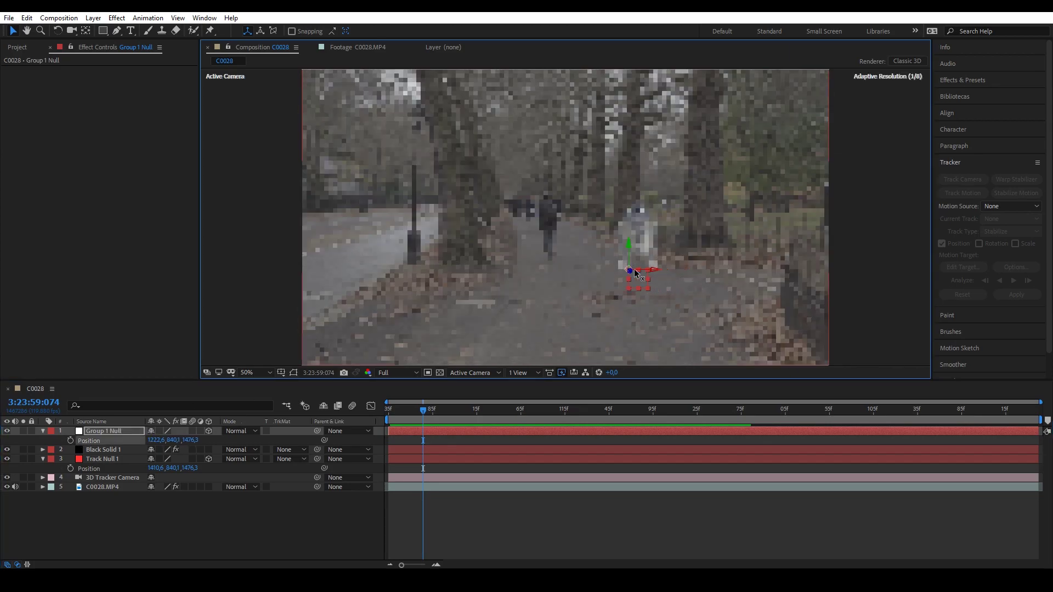
{"action": "key", "text": "space"}
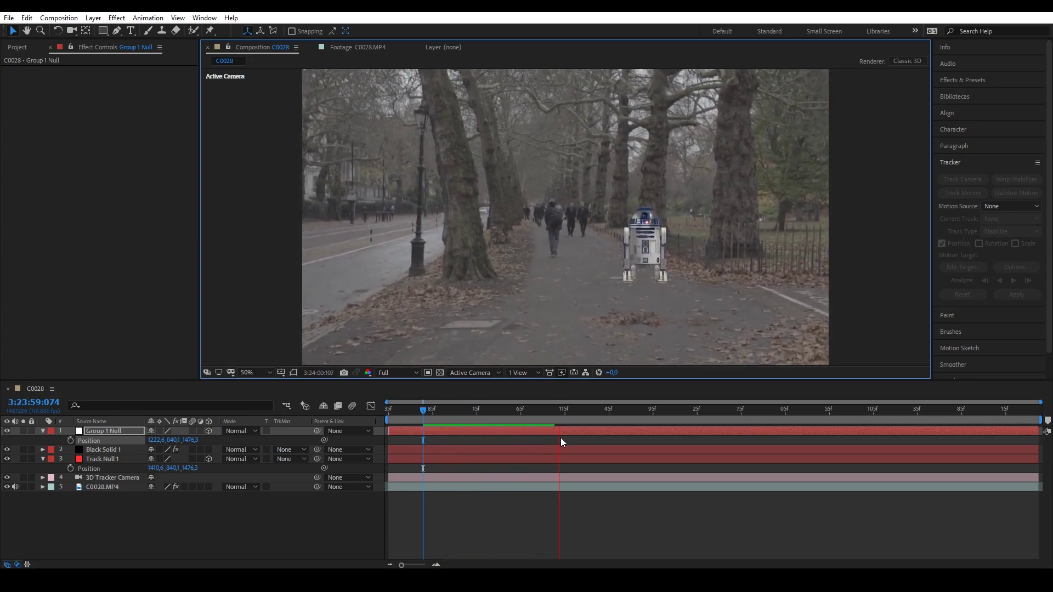
{"action": "key", "text": "space"}
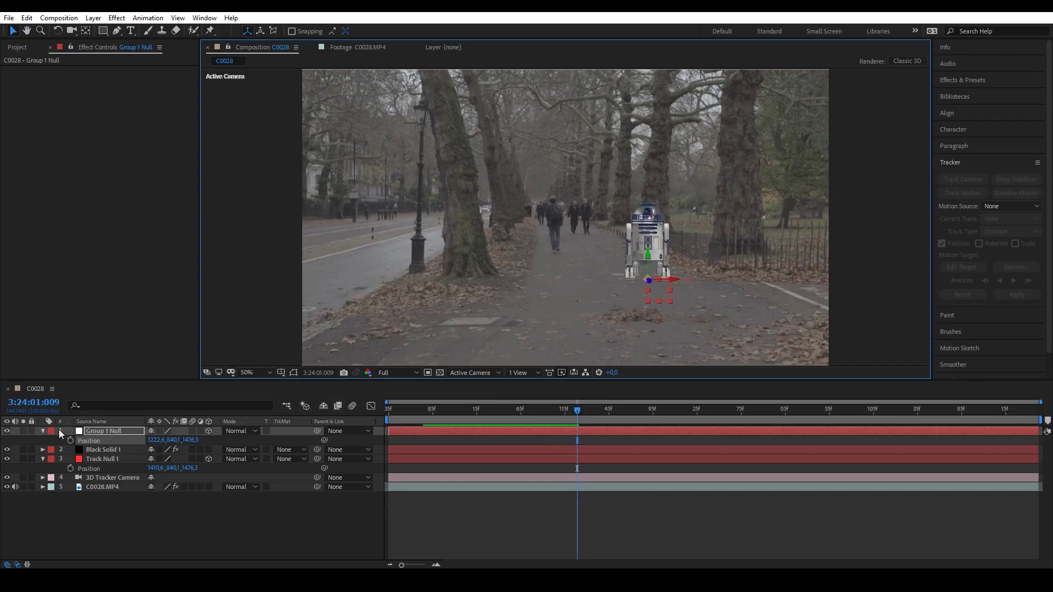
{"action": "left_click", "coordinate": [43, 431]}
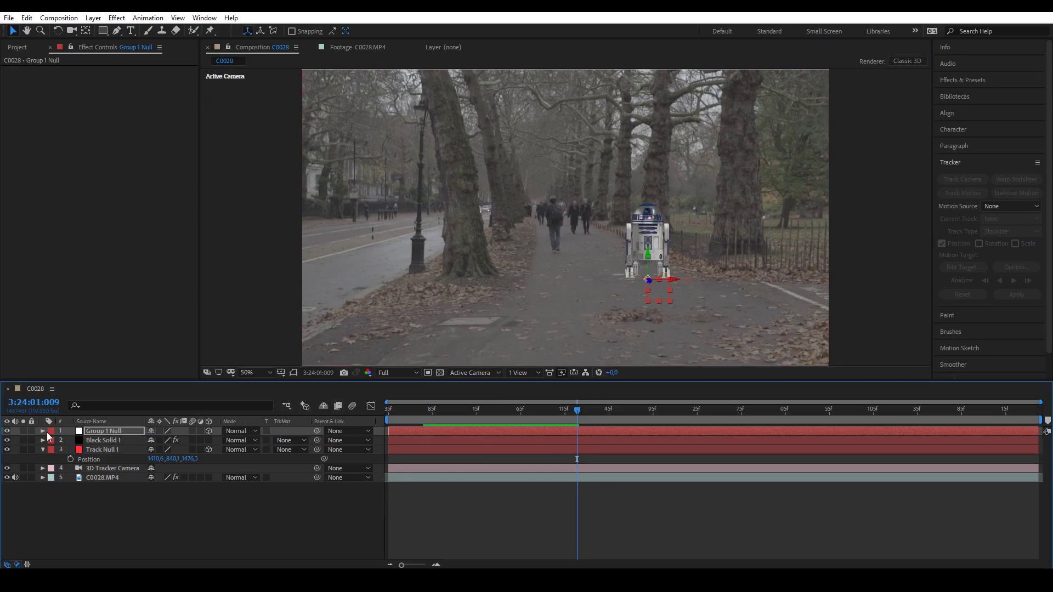
- Scale Group 1 Null down to 72 percent to shrink R2-D2, then preview the shot
{"action": "key", "text": "Return"}
{"action": "left_click", "coordinate": [43, 431]}
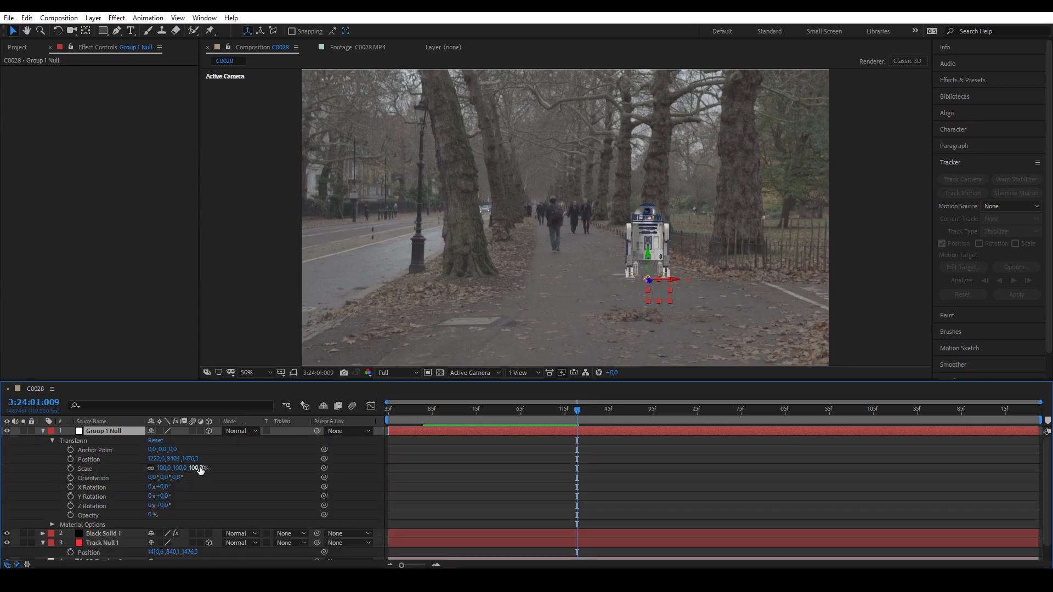
{"action": "left_click_drag", "start_coordinate": [197, 468], "coordinate": [186, 468]}
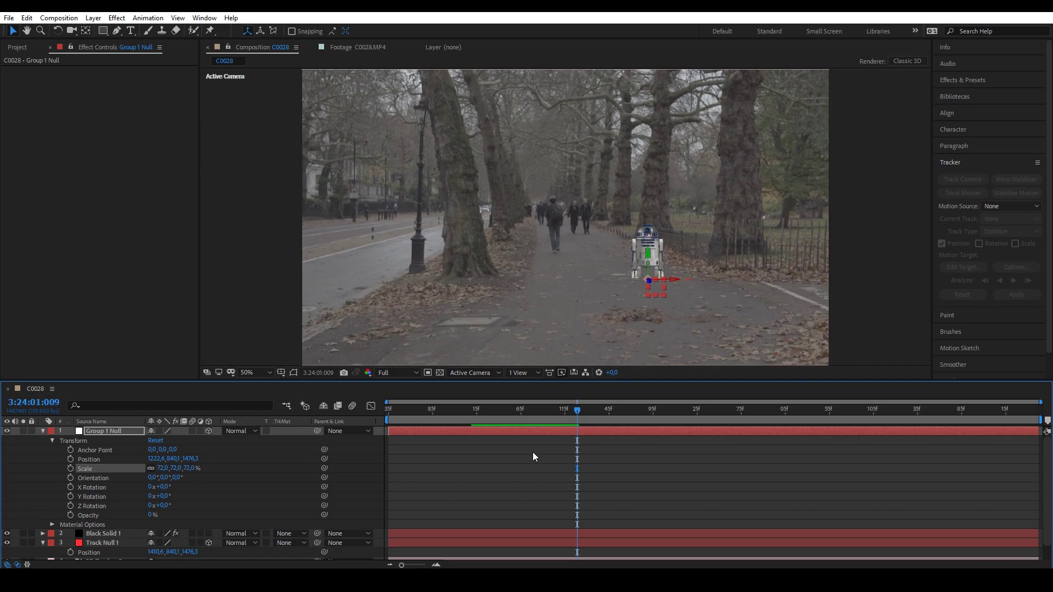
{"action": "key", "text": "space"}
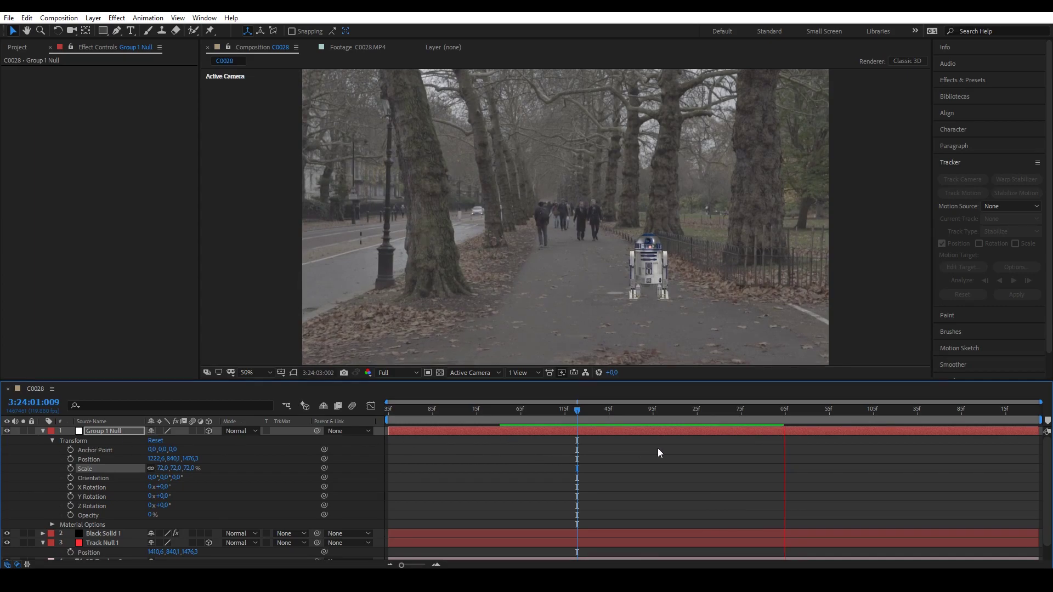
{"action": "key", "text": "space"}
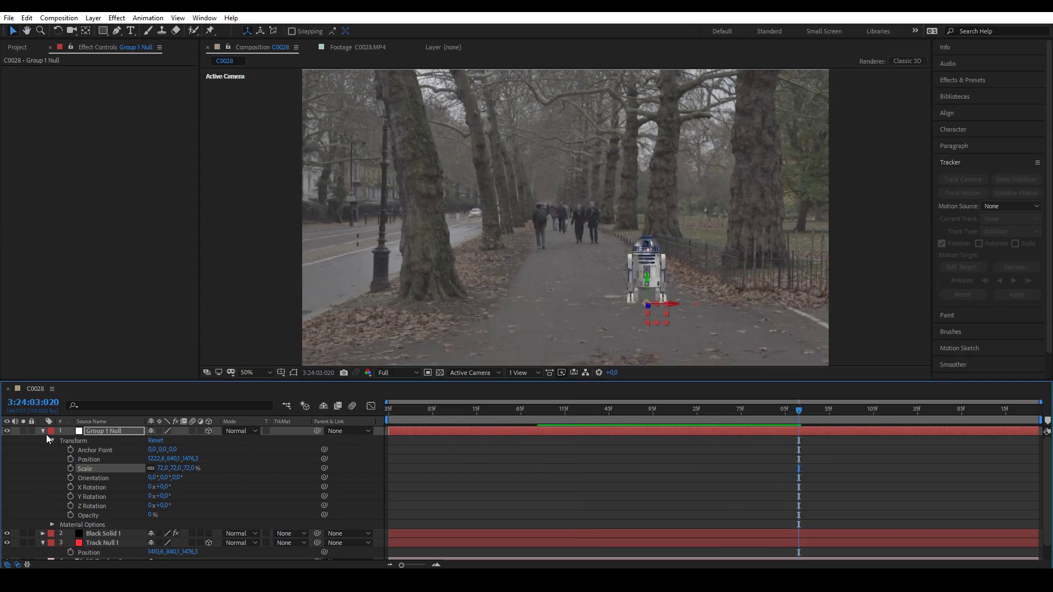
- Collapse Group 1 Null and Track Null 1, and select Black Solid 1 to show Element
{"action": "left_click", "coordinate": [44, 430]}
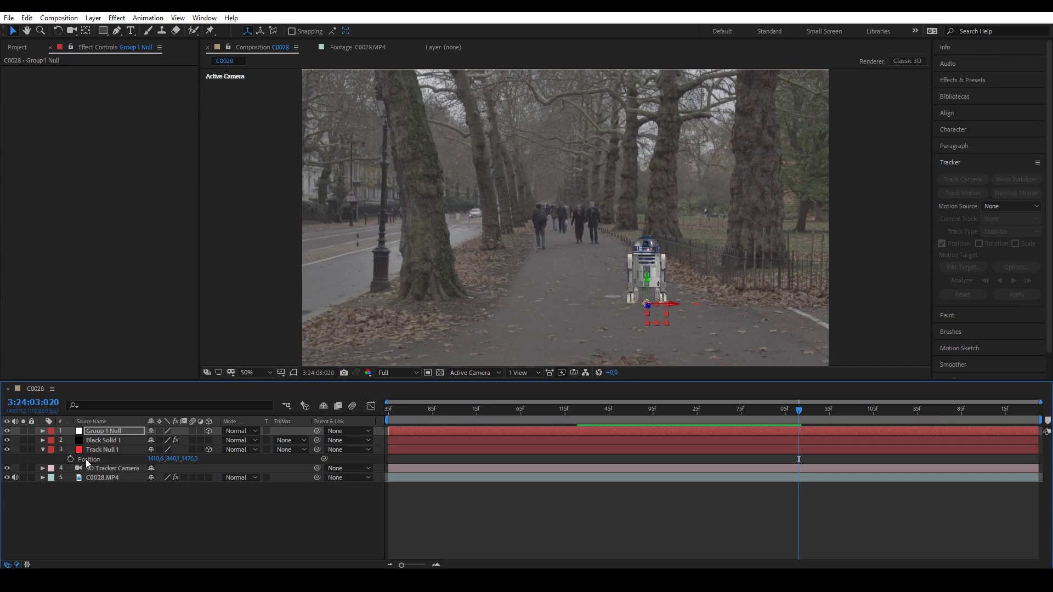
{"action": "left_click", "coordinate": [42, 450]}
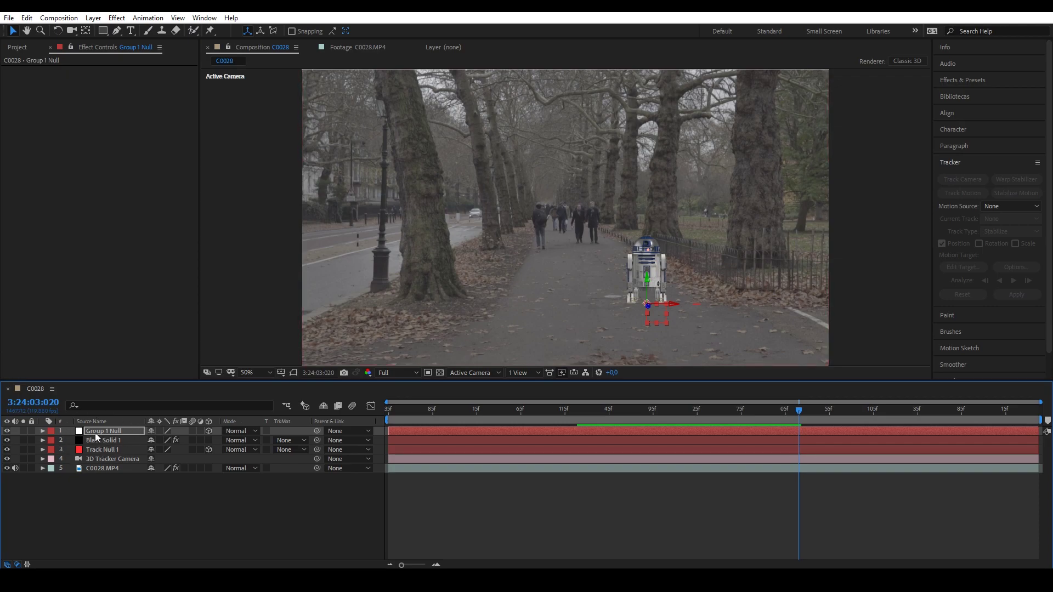
{"action": "left_click", "coordinate": [99, 441]}
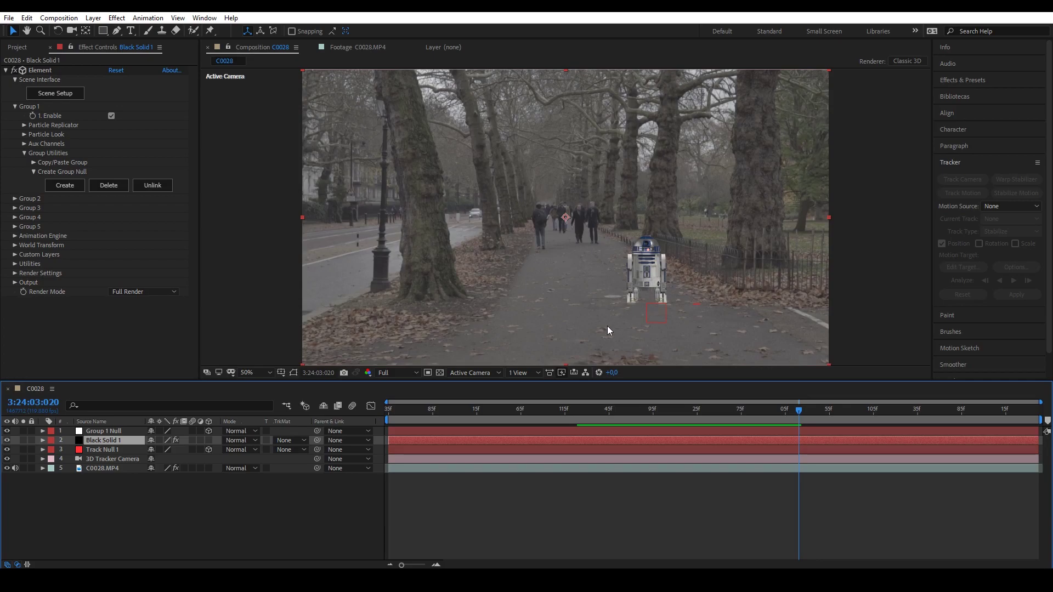
- Add a plane model in Element's Scene Setup and scale it to 711% as a ground floor
{"action": "left_click", "coordinate": [55, 94]}
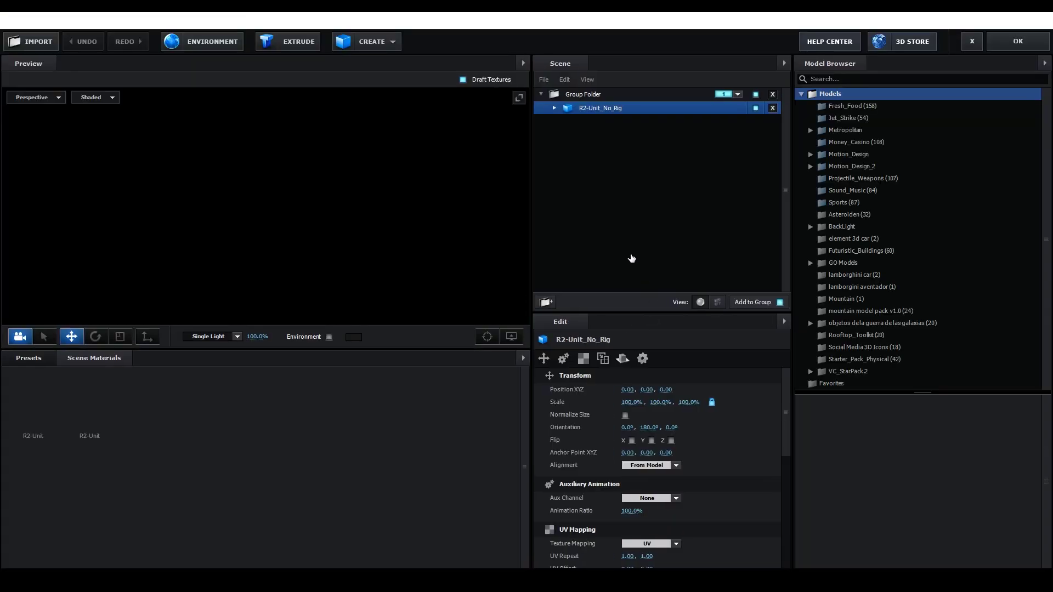
{"action": "left_click", "coordinate": [366, 42]}
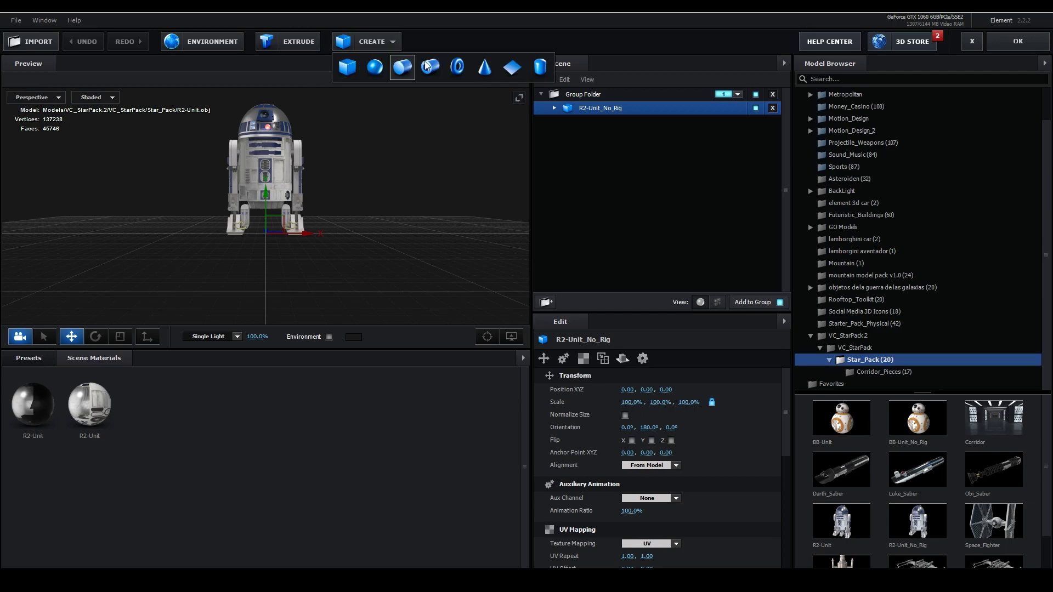
{"action": "left_click", "coordinate": [512, 67]}
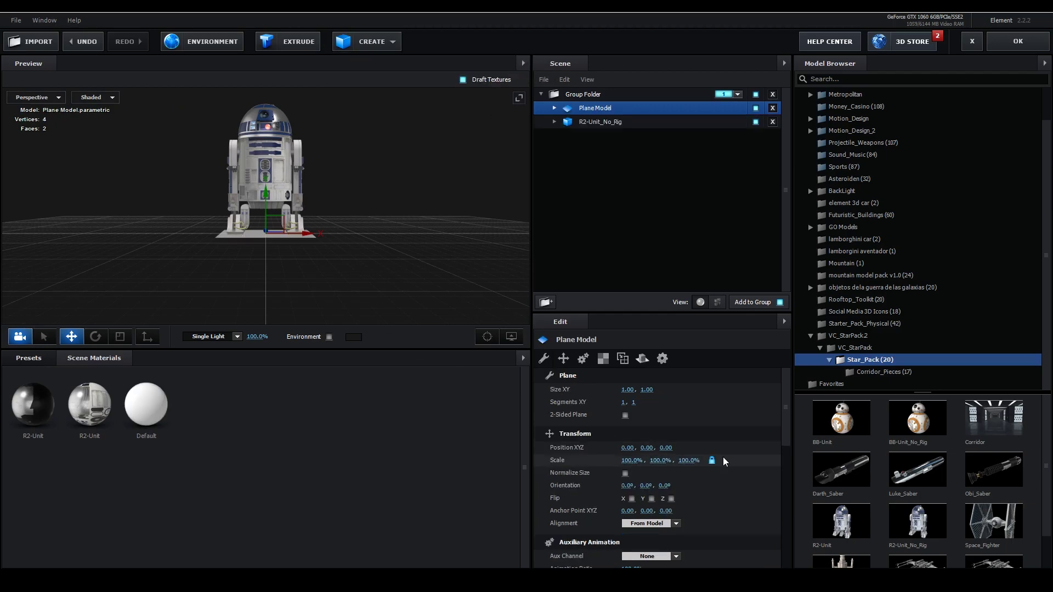
{"action": "mouse_move", "coordinate": [689, 461]}
{"action": "left_mouse_down"}
{"action": "mouse_move", "coordinate": [730, 485]}
{"action": "mouse_move", "coordinate": [823, 468]}
{"action": "mouse_move", "coordinate": [761, 470]}
{"action": "left_mouse_up"}
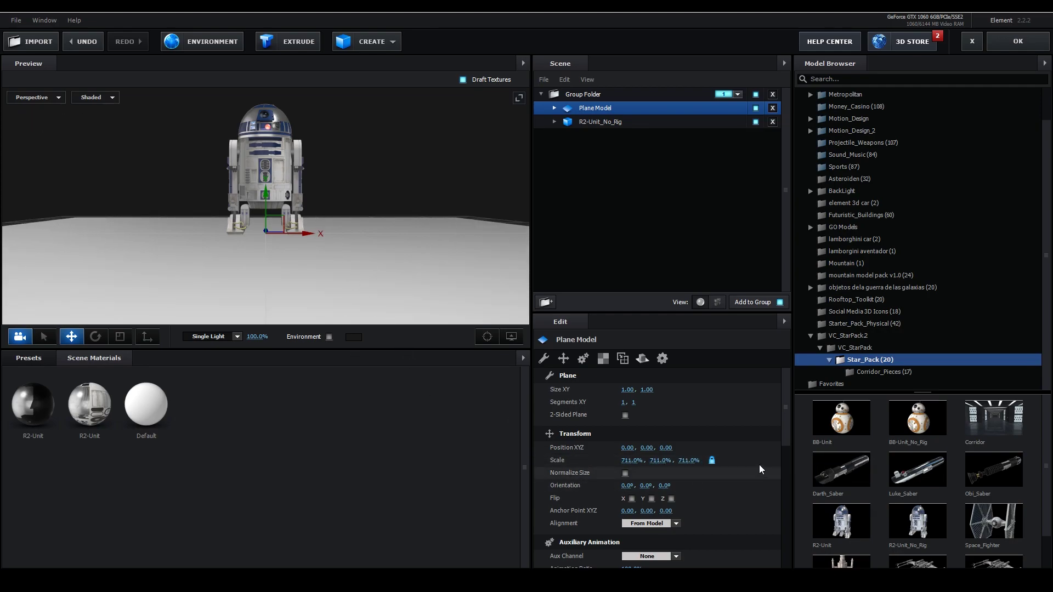
- Enable Matte Shadow on the plane's Default material and accept the scene with OK
{"action": "left_click", "coordinate": [555, 108]}
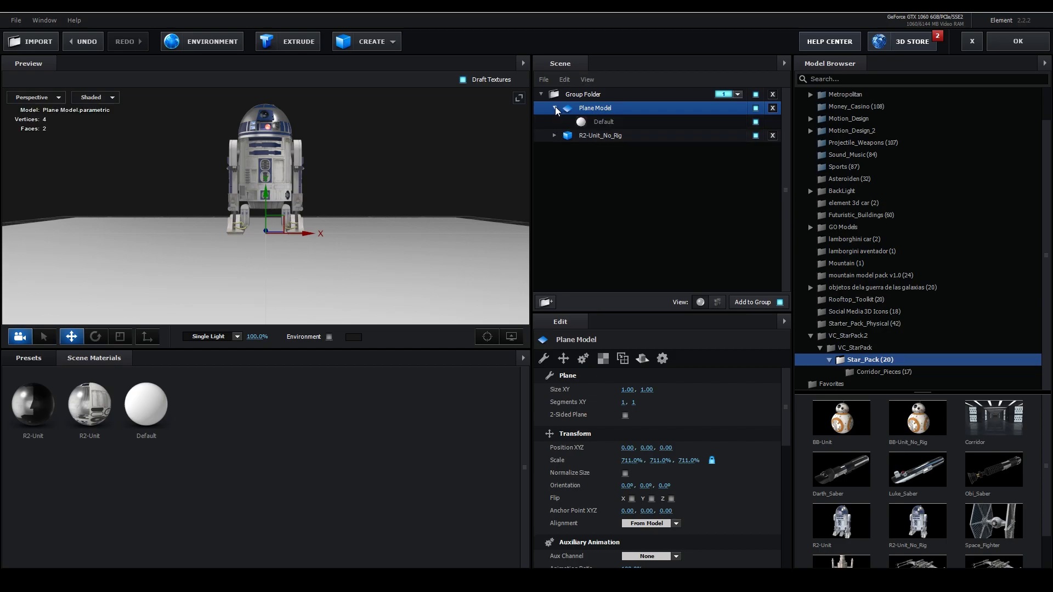
{"action": "left_click", "coordinate": [602, 121]}
{"action": "left_click_drag", "start_coordinate": [786, 391], "coordinate": [782, 519]}
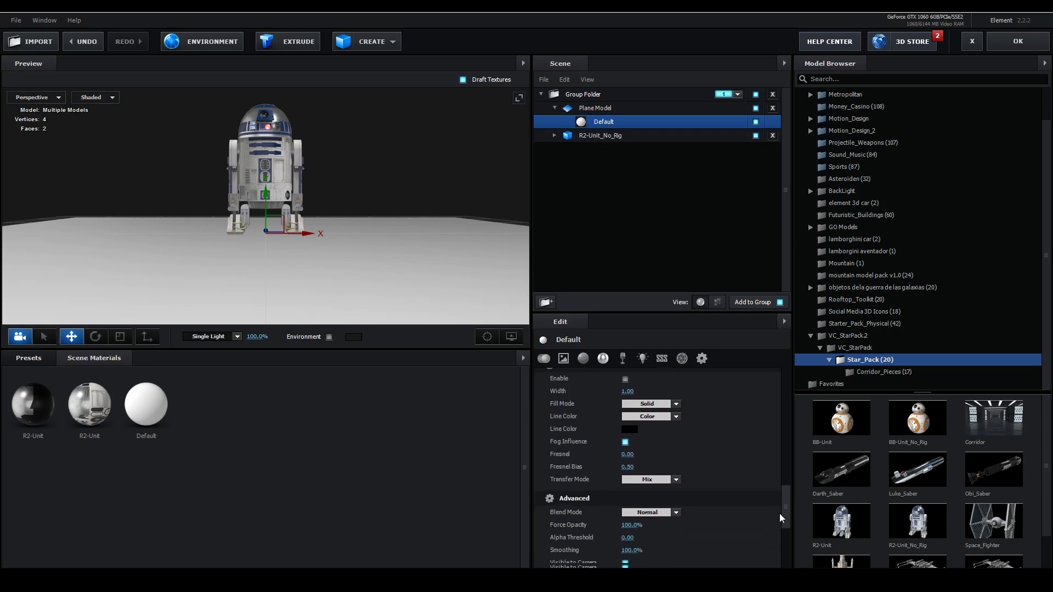
{"action": "scroll", "coordinate": [783, 519], "scroll_direction": "down", "scroll_amount": 3}
{"action": "scroll", "coordinate": [782, 518], "scroll_direction": "down", "scroll_amount": 2}
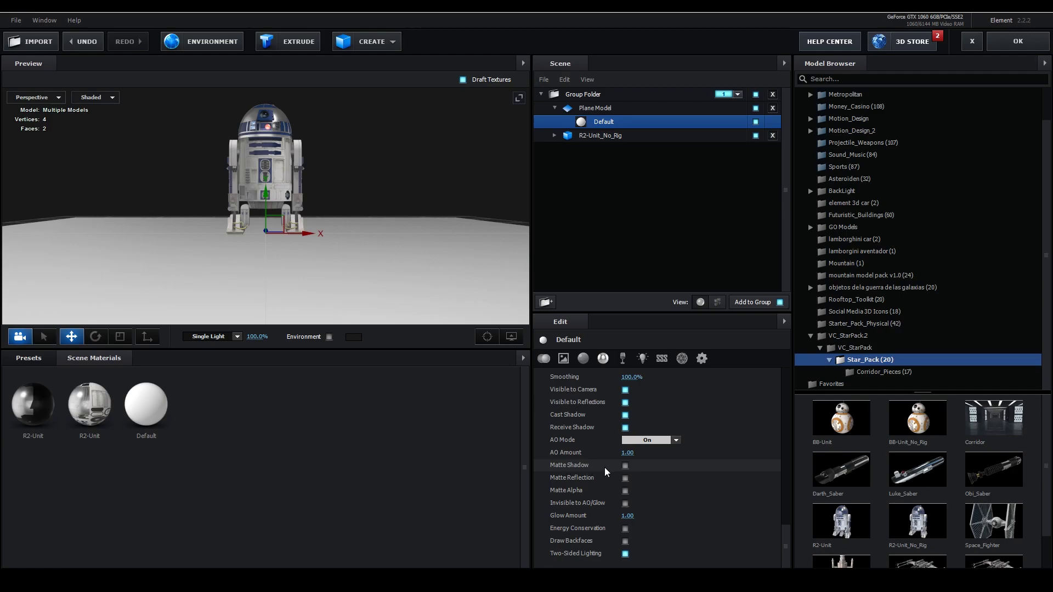
{"action": "left_click", "coordinate": [625, 466]}
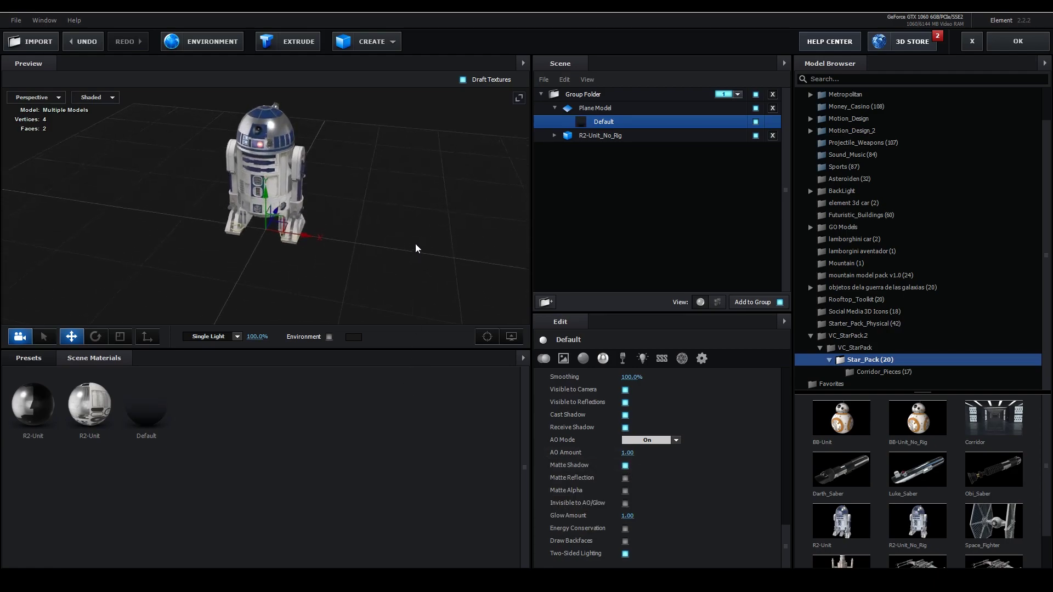
{"action": "left_click_drag", "start_coordinate": [431, 224], "coordinate": [428, 231]}
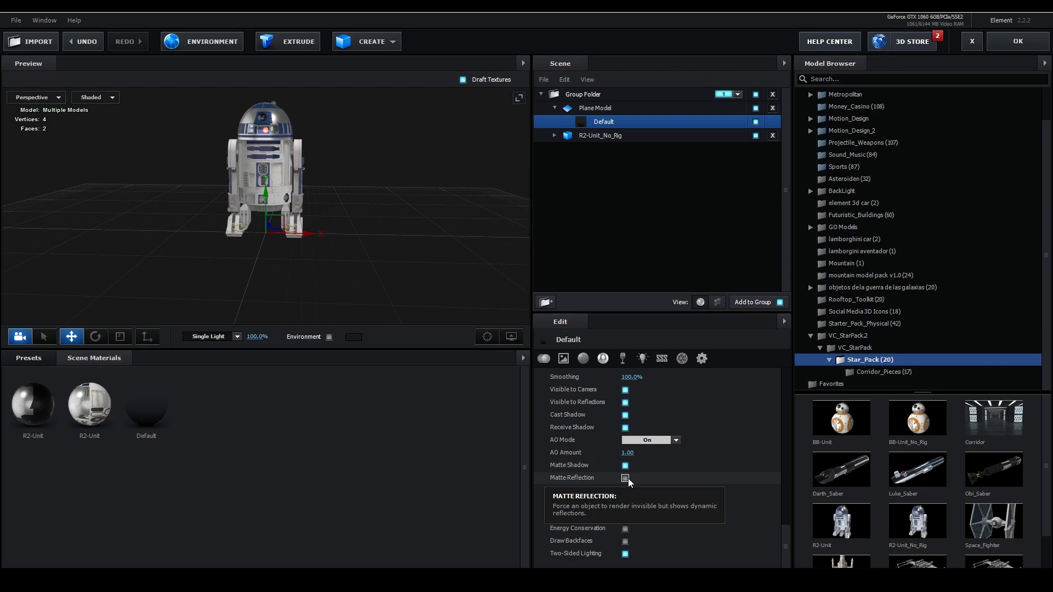
{"action": "left_click", "coordinate": [1021, 43]}
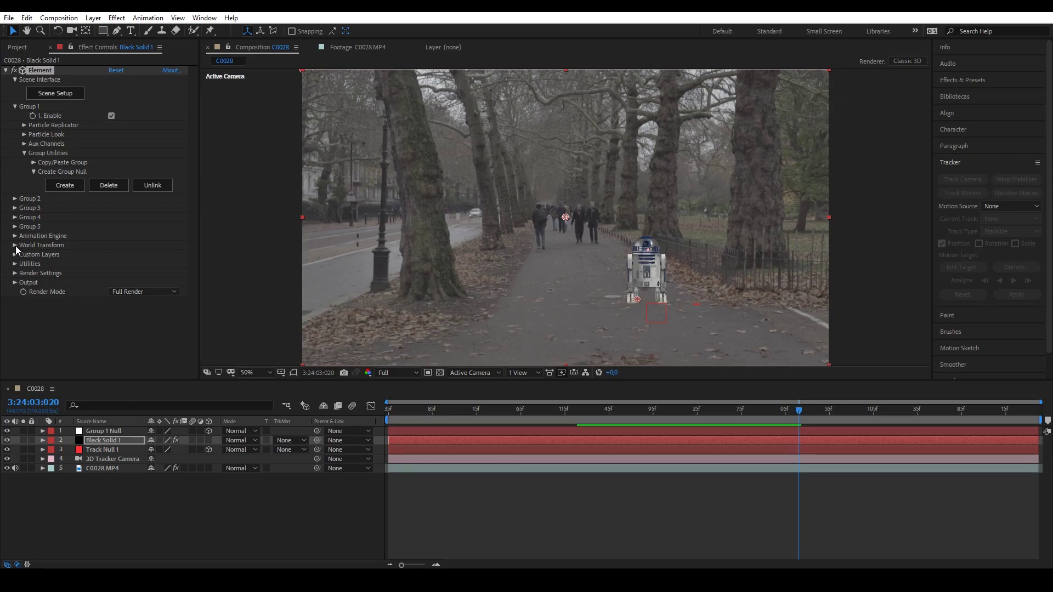
- Expand the Element effect's Render Settings with Black Solid 1 selected
{"action": "left_click", "coordinate": [15, 273]}
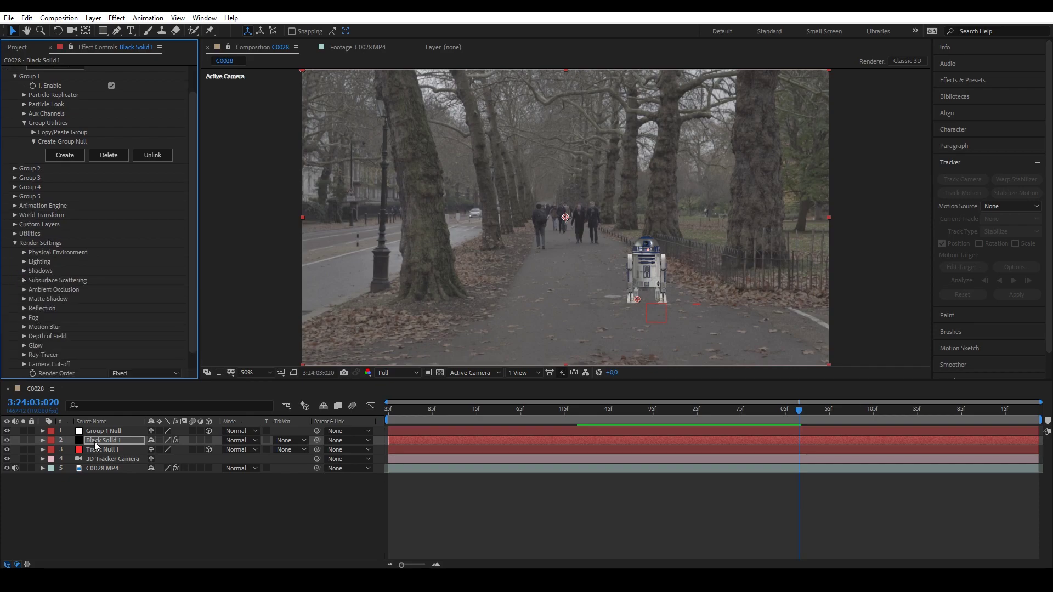
{"action": "left_click", "coordinate": [95, 442]}
{"action": "scroll", "coordinate": [56, 160], "scroll_direction": "up", "scroll_amount": 1}
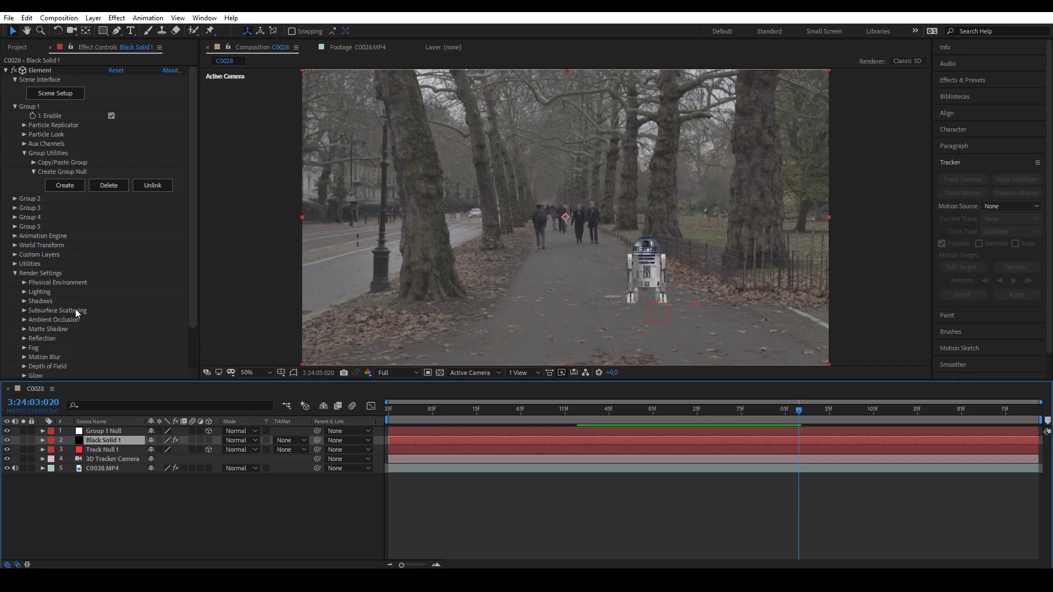
{"action": "scroll", "coordinate": [100, 305], "scroll_direction": "down", "scroll_amount": 2}
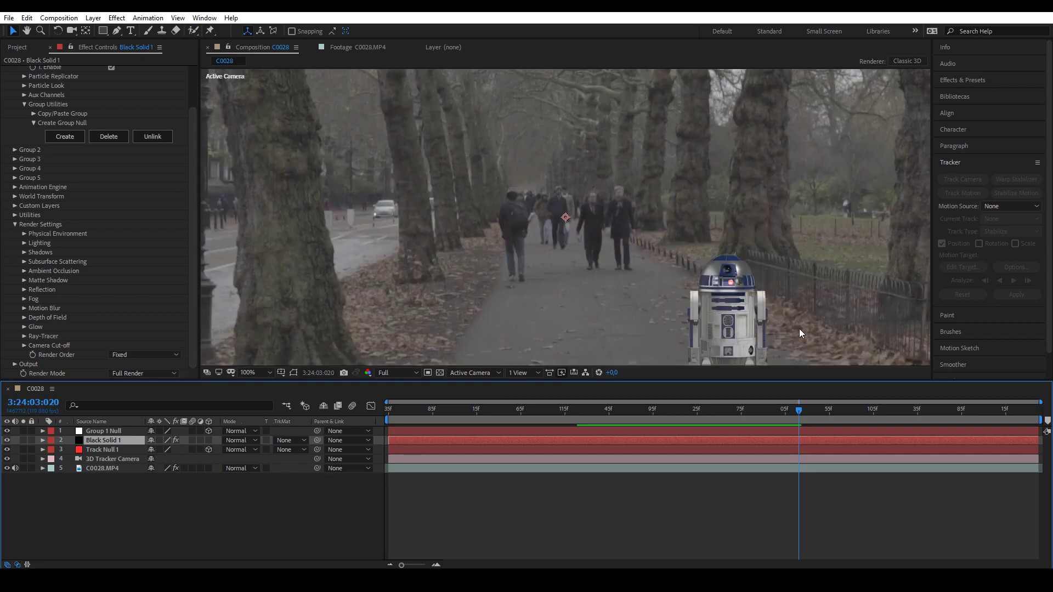
- Zoom the viewer in to inspect R2-D2 closely, then return to the whole shot
{"action": "scroll", "coordinate": [799, 323], "scroll_direction": "up", "scroll_amount": 1}
{"action": "scroll", "coordinate": [811, 307], "scroll_direction": "up", "scroll_amount": 1}
{"action": "scroll", "coordinate": [514, 279], "scroll_direction": "up", "scroll_amount": 2}
{"action": "scroll", "coordinate": [515, 279], "scroll_direction": "up", "scroll_amount": 2}
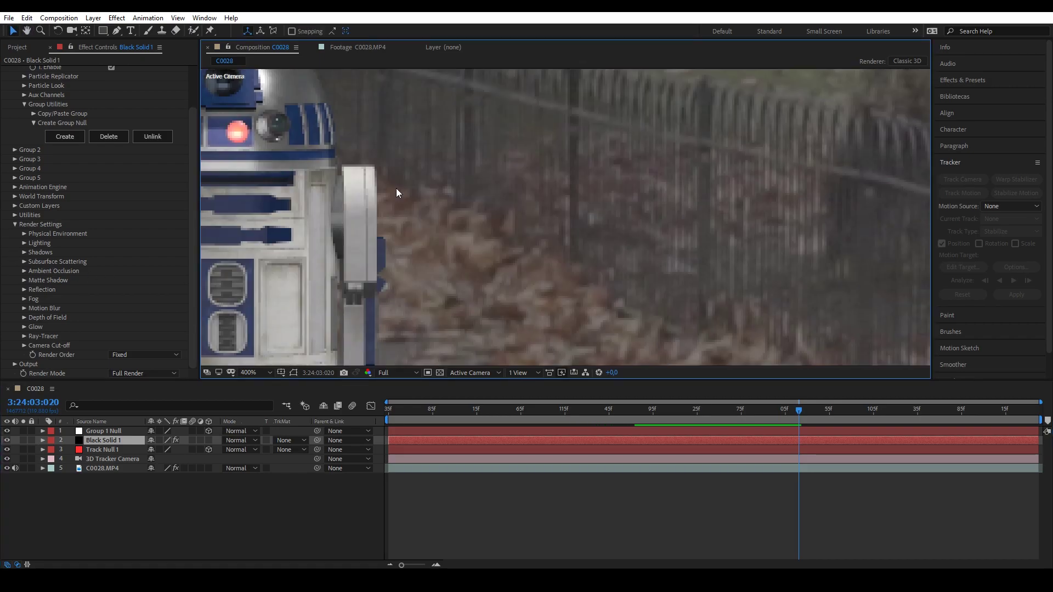
{"action": "key", "text": "slash"}
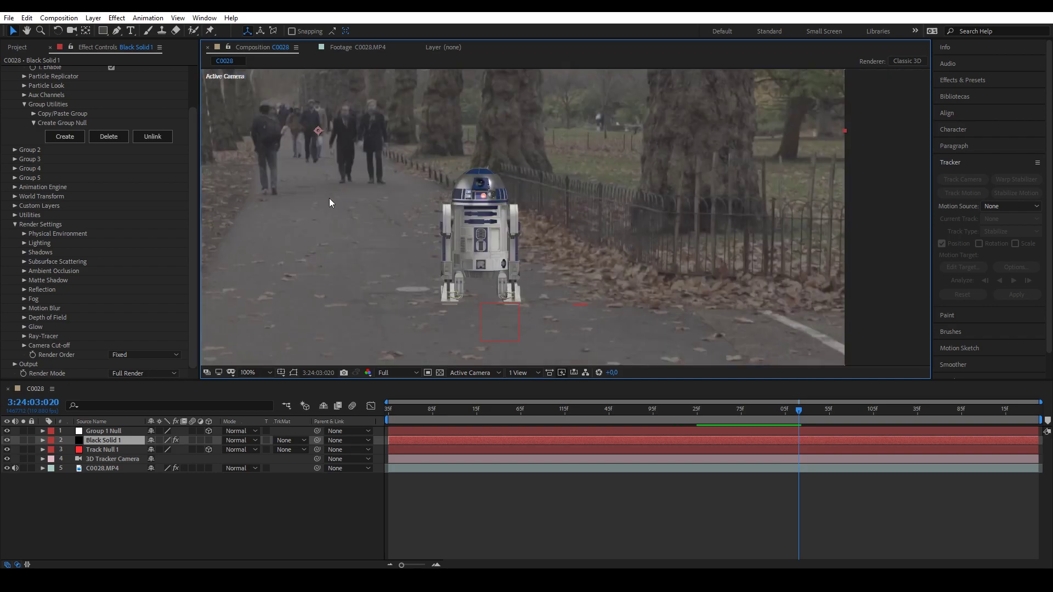
{"action": "scroll", "coordinate": [462, 307], "scroll_direction": "up", "scroll_amount": 1}
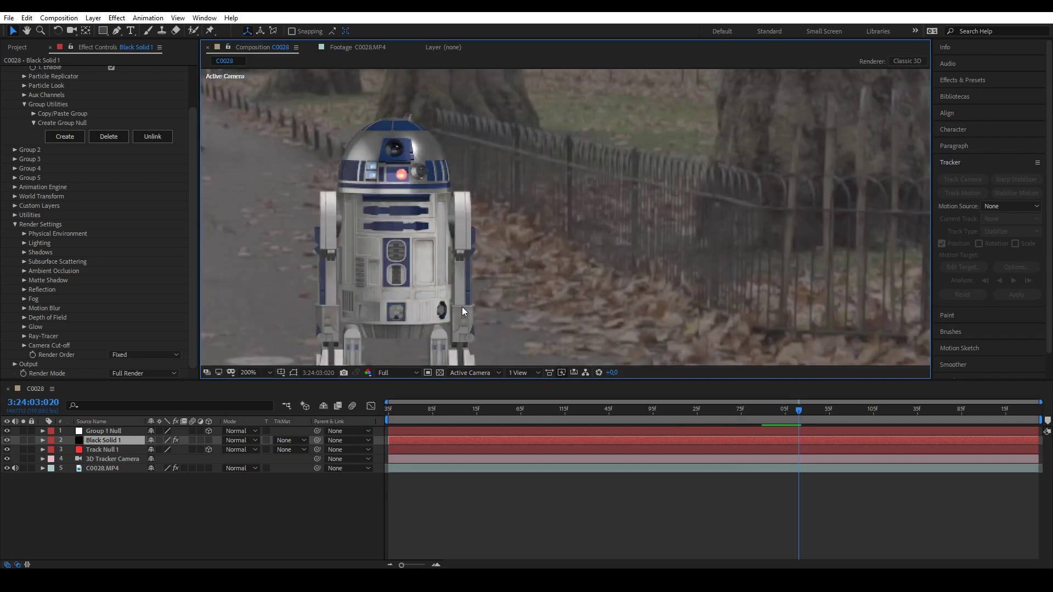
{"action": "scroll", "coordinate": [462, 312], "scroll_direction": "down", "scroll_amount": 1}
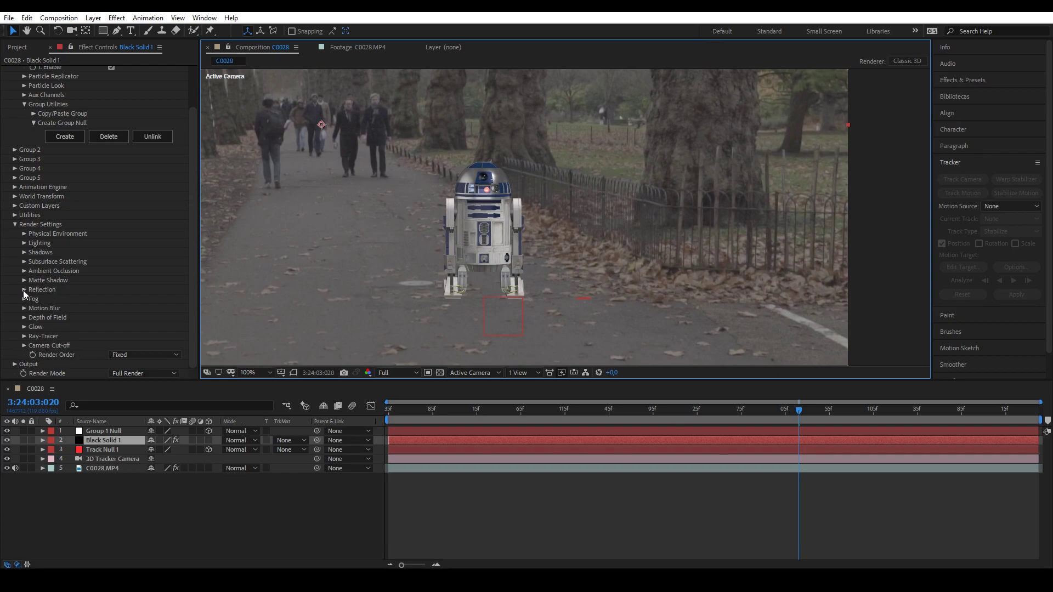
- Enable Element's ambient occlusion at SSAO Intensity 5.2 and zoom the viewer back out to 50%
{"action": "left_click", "coordinate": [25, 271]}
{"action": "scroll", "coordinate": [24, 271], "scroll_direction": "down", "scroll_amount": 2}
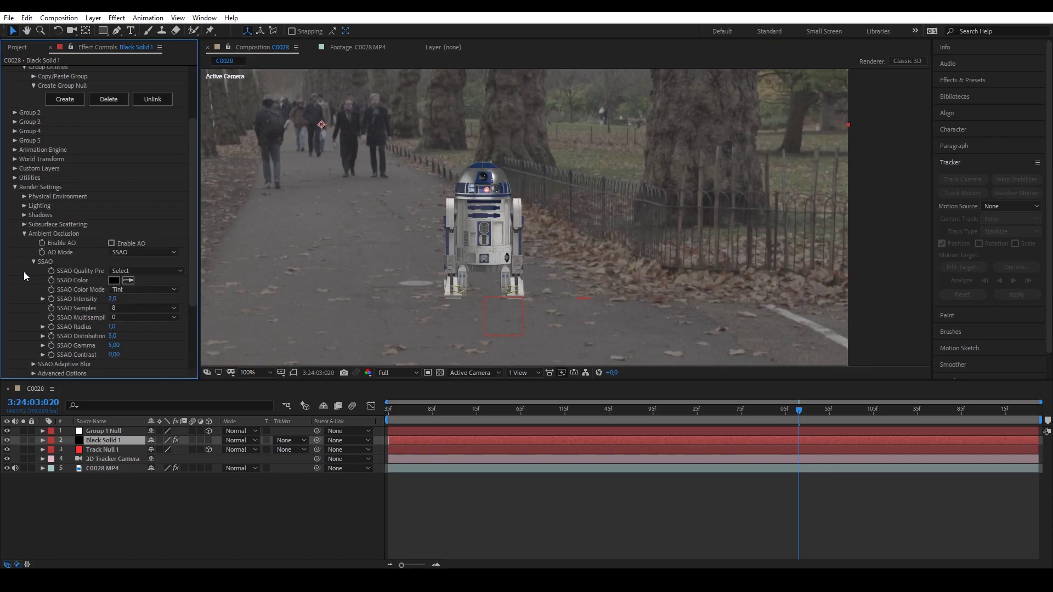
{"action": "left_click", "coordinate": [111, 243]}
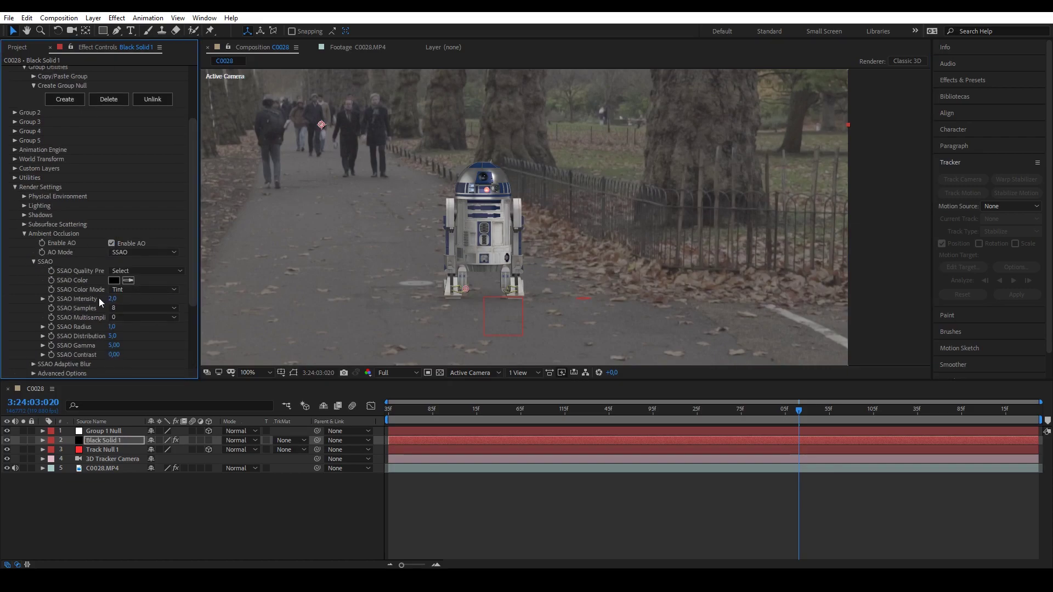
{"action": "mouse_move", "coordinate": [112, 298]}
{"action": "left_mouse_down"}
{"action": "mouse_move", "coordinate": [176, 304]}
{"action": "mouse_move", "coordinate": [137, 304]}
{"action": "left_mouse_up"}
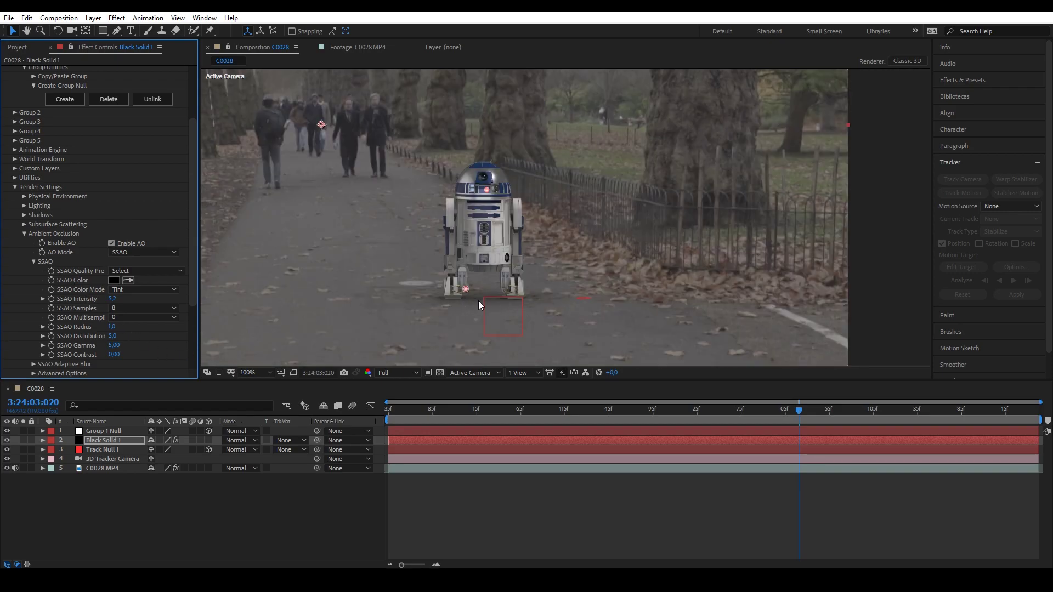
{"action": "left_click_drag", "start_coordinate": [112, 299], "coordinate": [155, 300]}
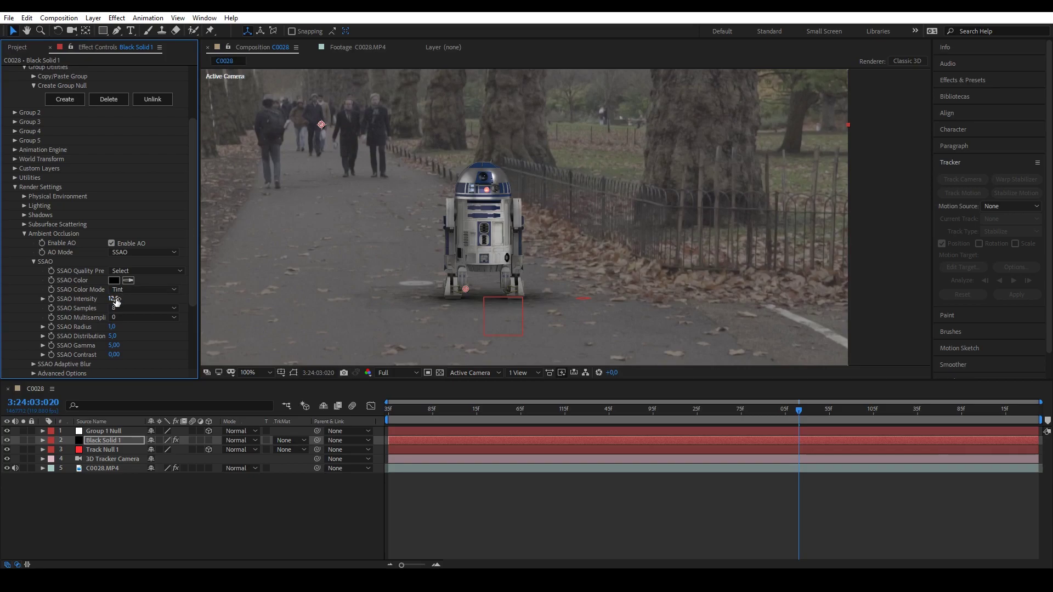
{"action": "left_click_drag", "start_coordinate": [113, 299], "coordinate": [76, 299]}
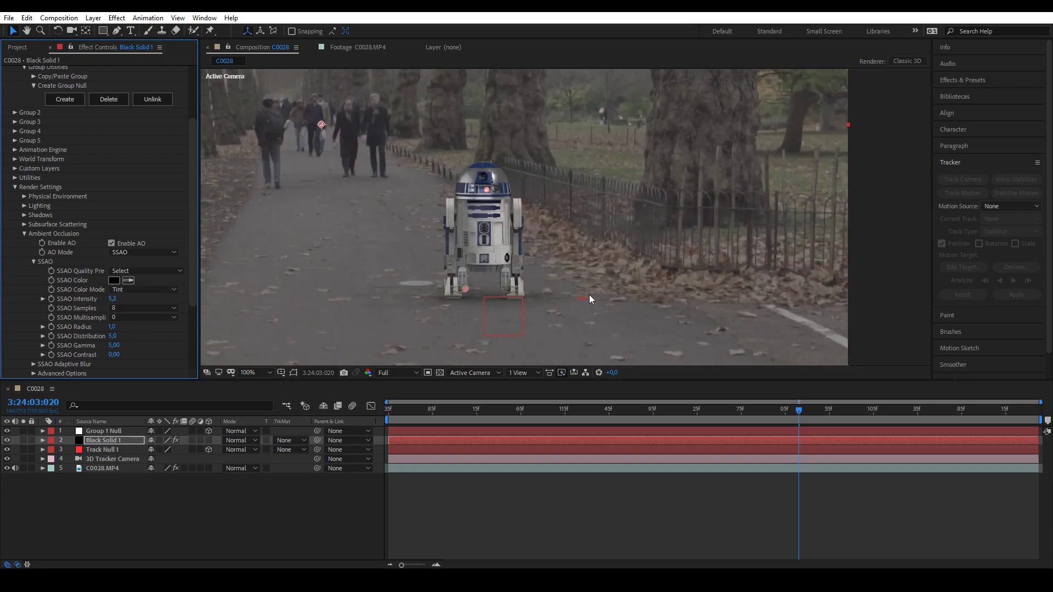
{"action": "key", "text": "comma"}
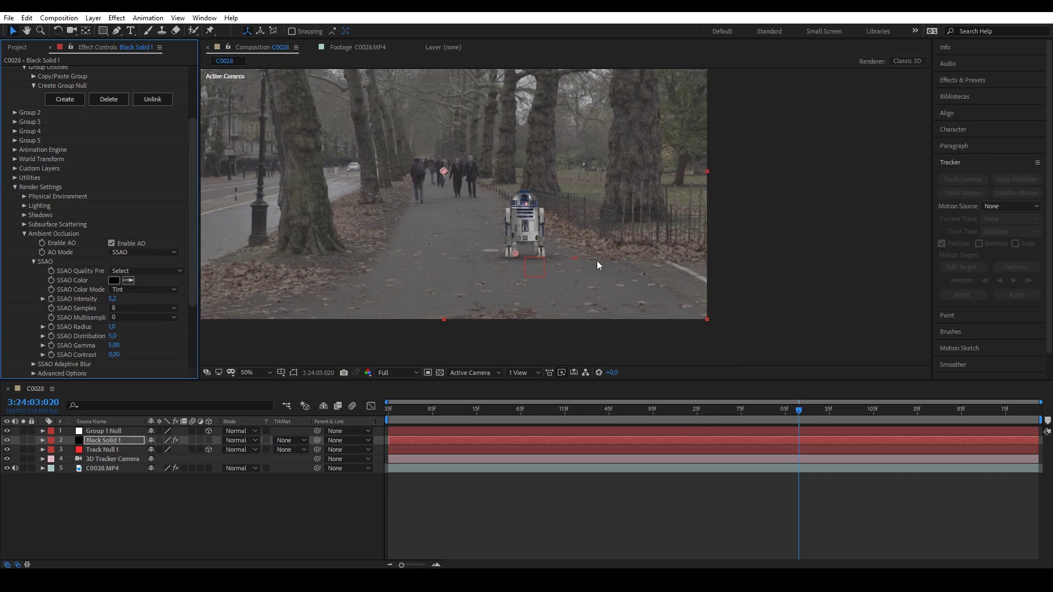
- Preview the shot to check R2-D2's contact shadows, stopping at frame 3:23:59:072
{"action": "left_click_drag", "start_coordinate": [794, 413], "coordinate": [400, 397]}
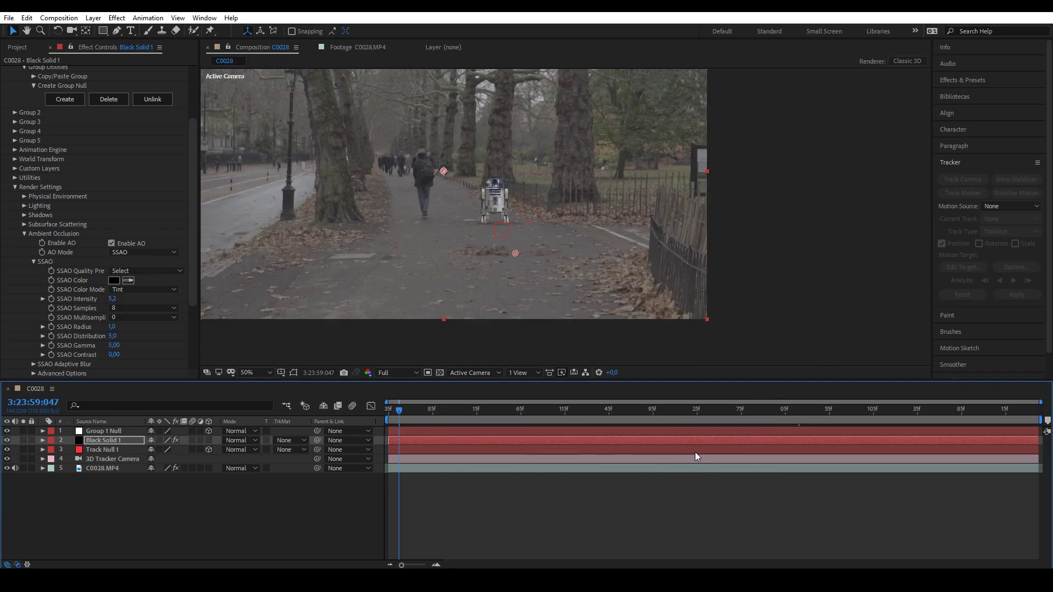
{"action": "key", "text": "space"}
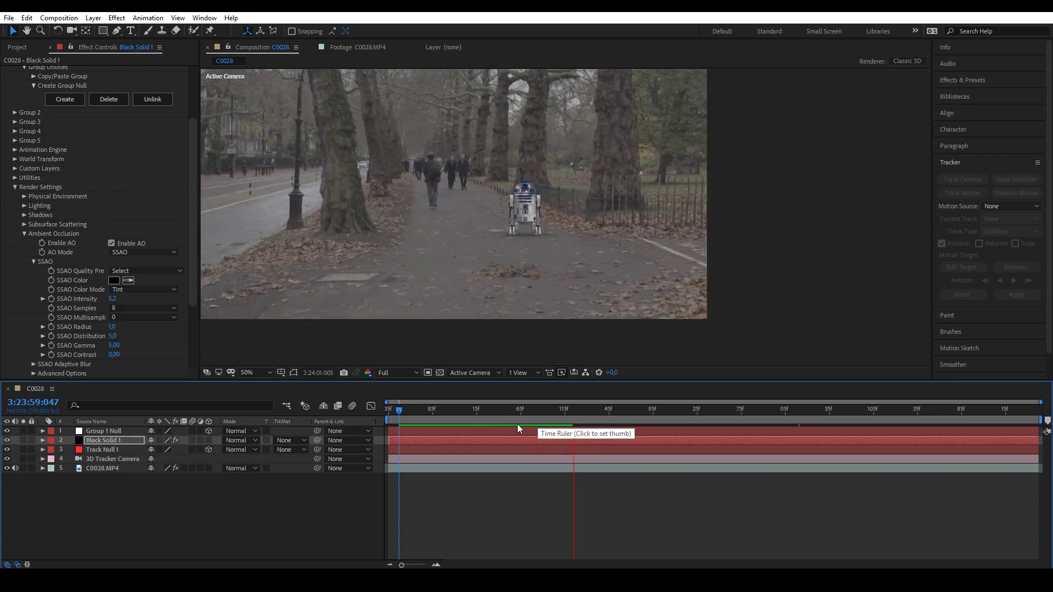
{"action": "left_click", "coordinate": [410, 410]}
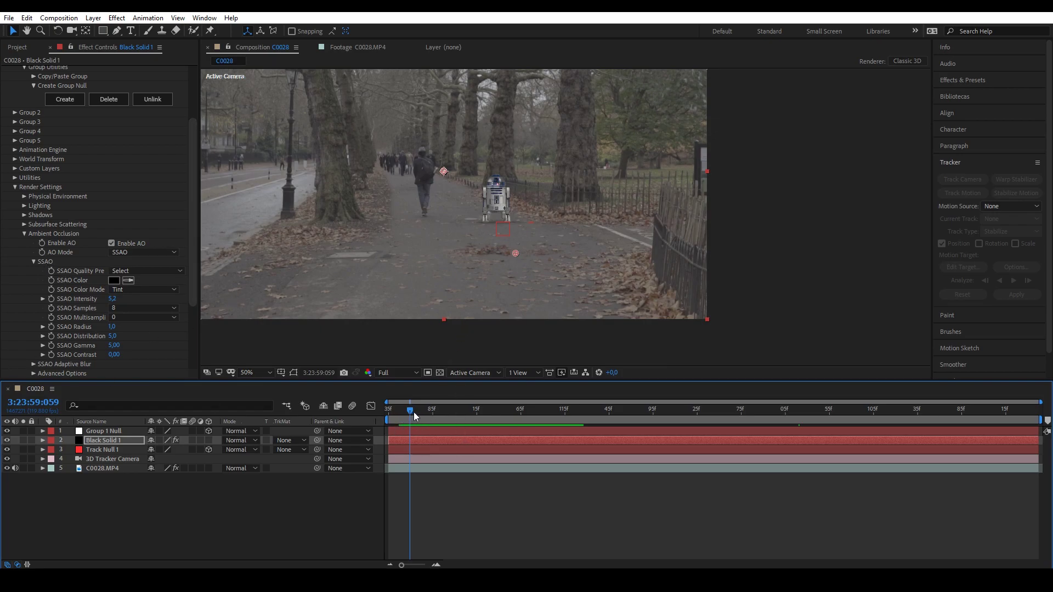
{"action": "key", "text": "space"}
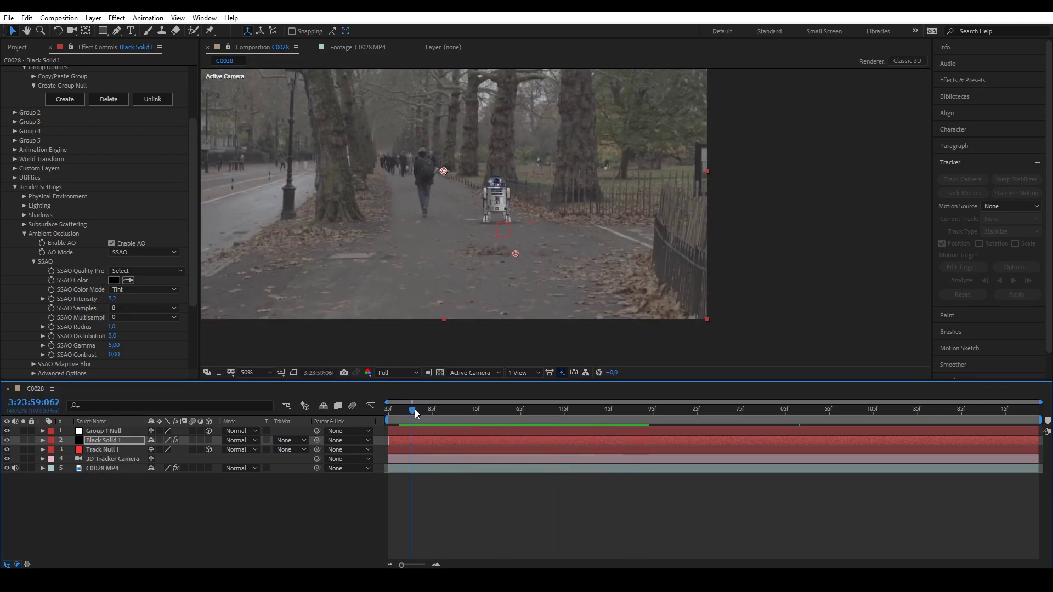
{"action": "left_click_drag", "start_coordinate": [414, 411], "coordinate": [421, 409]}
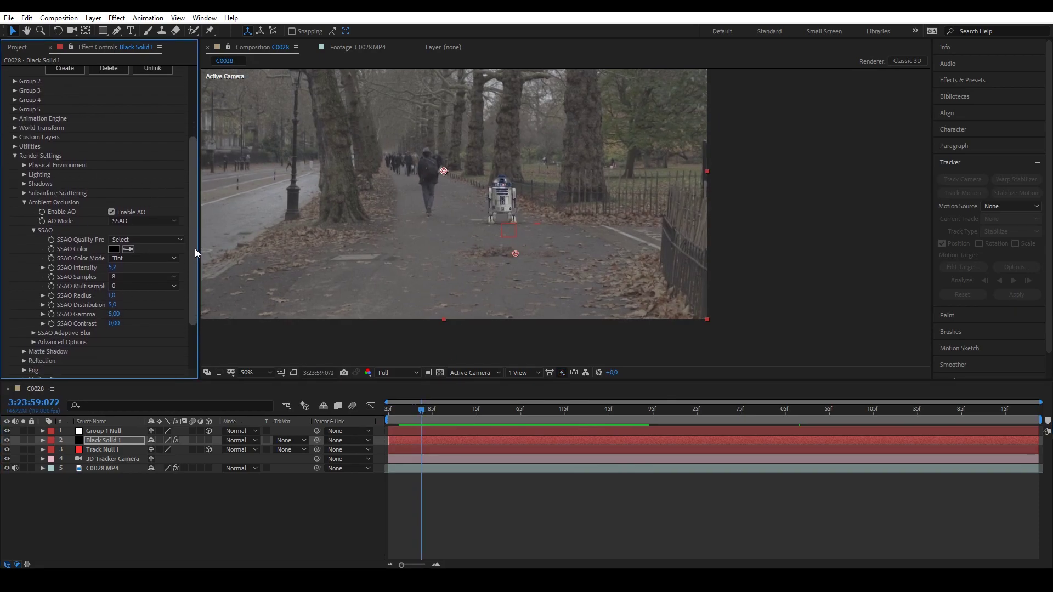
{"action": "scroll", "coordinate": [21, 224], "scroll_direction": "up", "scroll_amount": 3}
- Collapse the Element render settings and dismiss the timeline context menu unused
{"action": "left_click", "coordinate": [15, 218]}
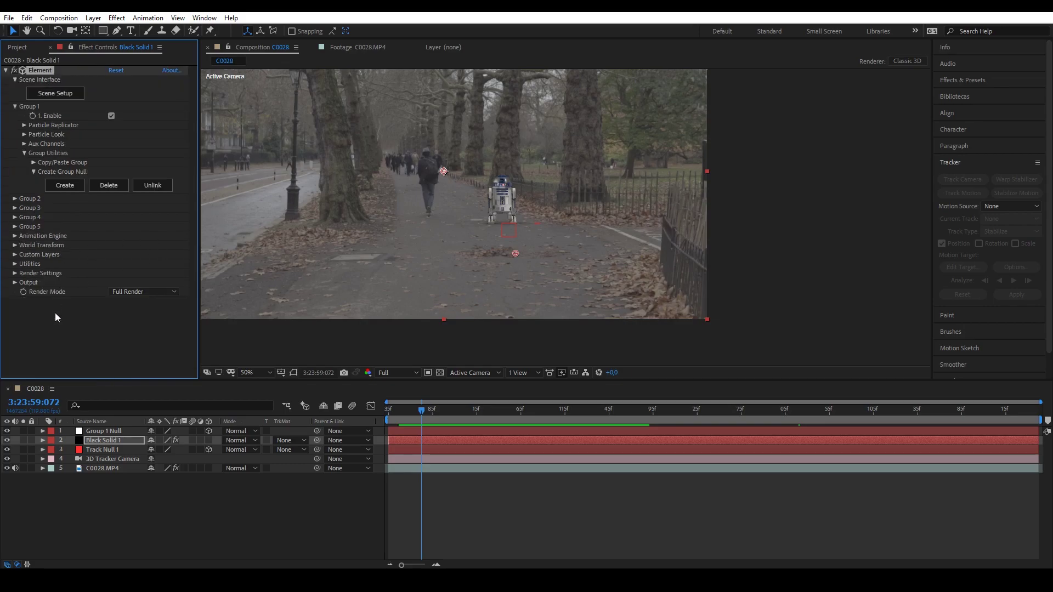
{"action": "left_click", "coordinate": [104, 506]}
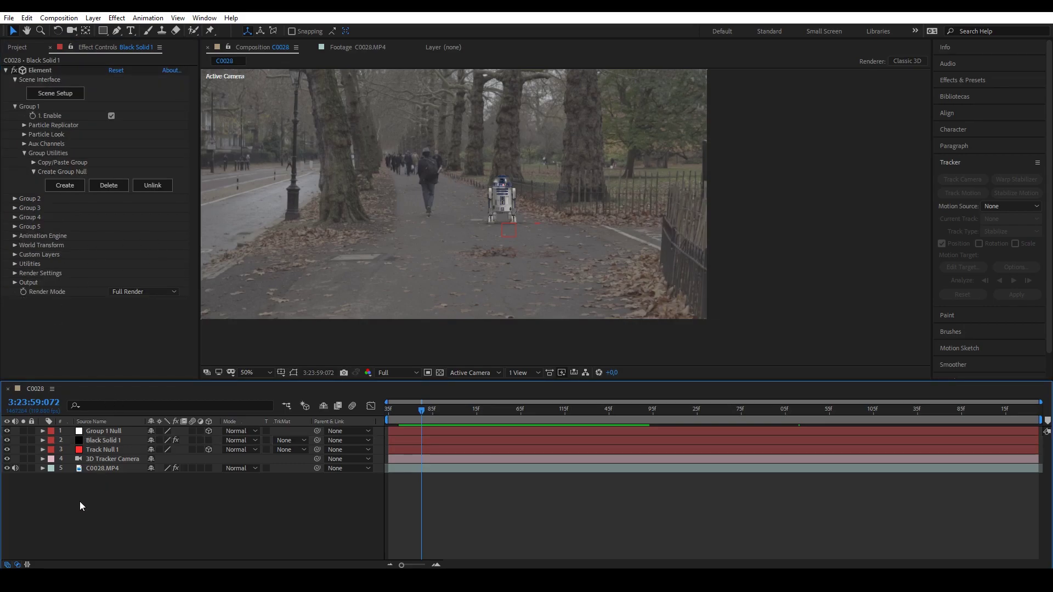
{"action": "right_click", "coordinate": [80, 502]}
{"action": "mouse_move", "coordinate": [146, 381]}
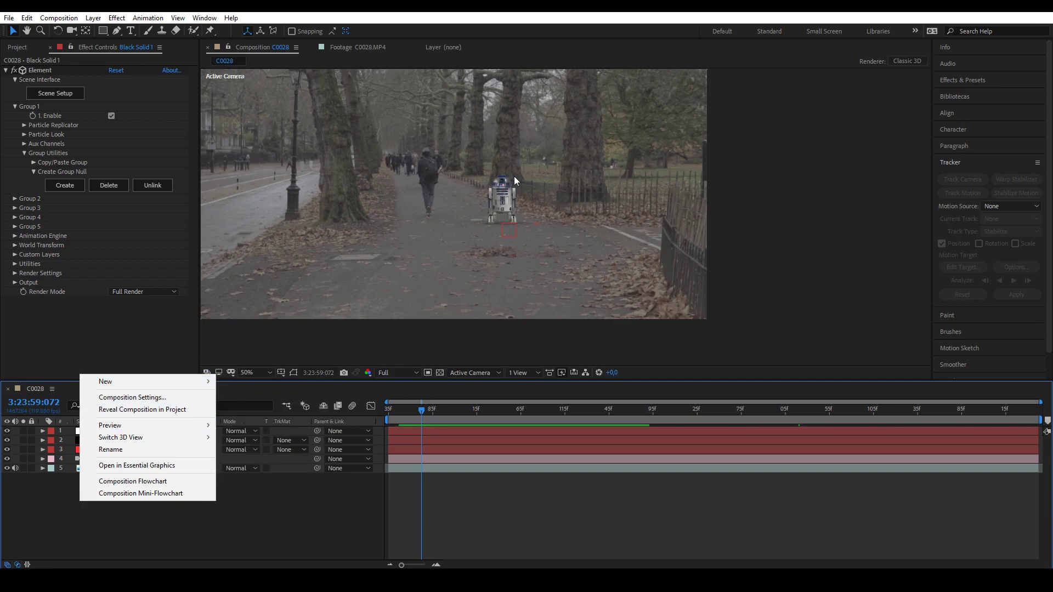
{"action": "left_click", "coordinate": [61, 501]}
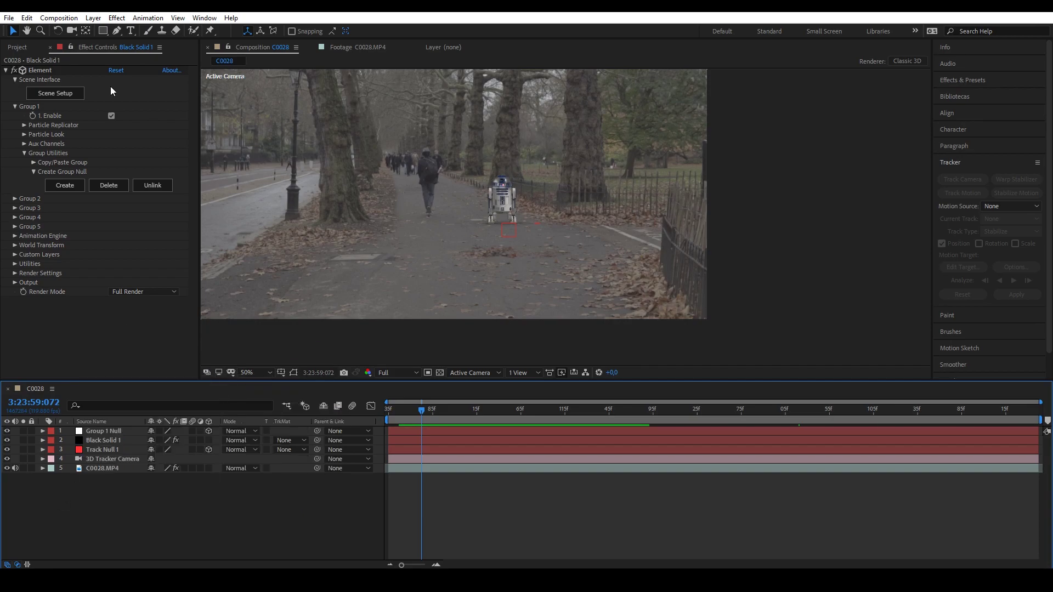
- Reselect the Black Solid 1 layer and bring up the Effect menu's categories
{"action": "left_click", "coordinate": [153, 20]}
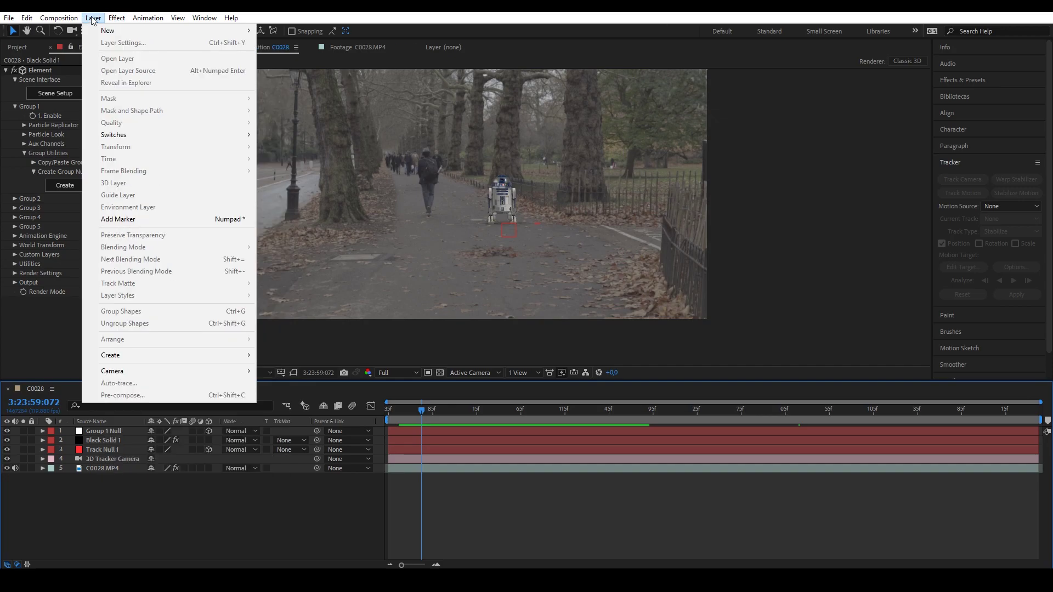
{"action": "mouse_move", "coordinate": [117, 18]}
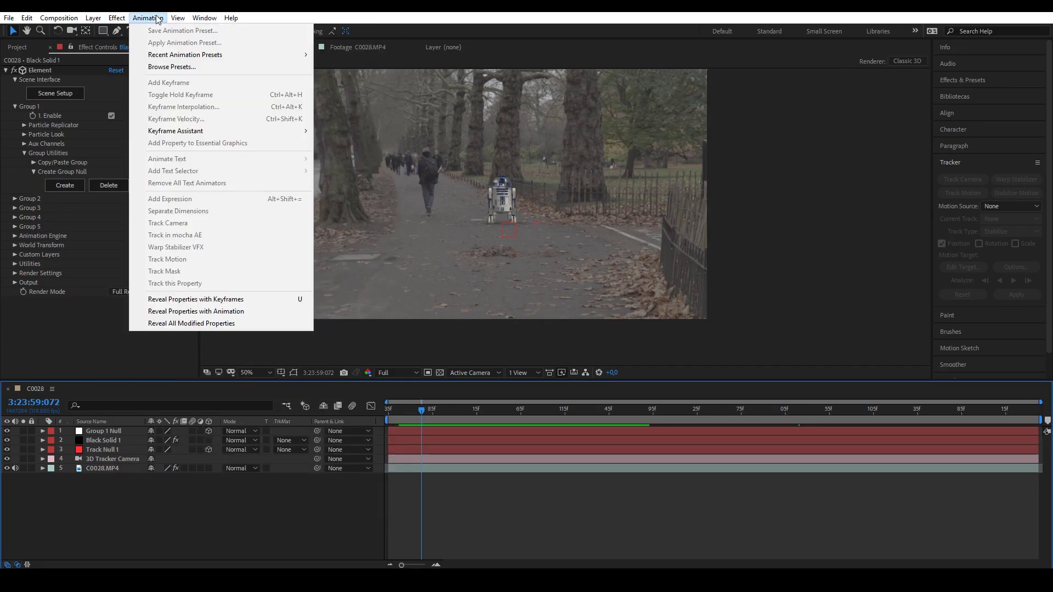
{"action": "left_click", "coordinate": [108, 461]}
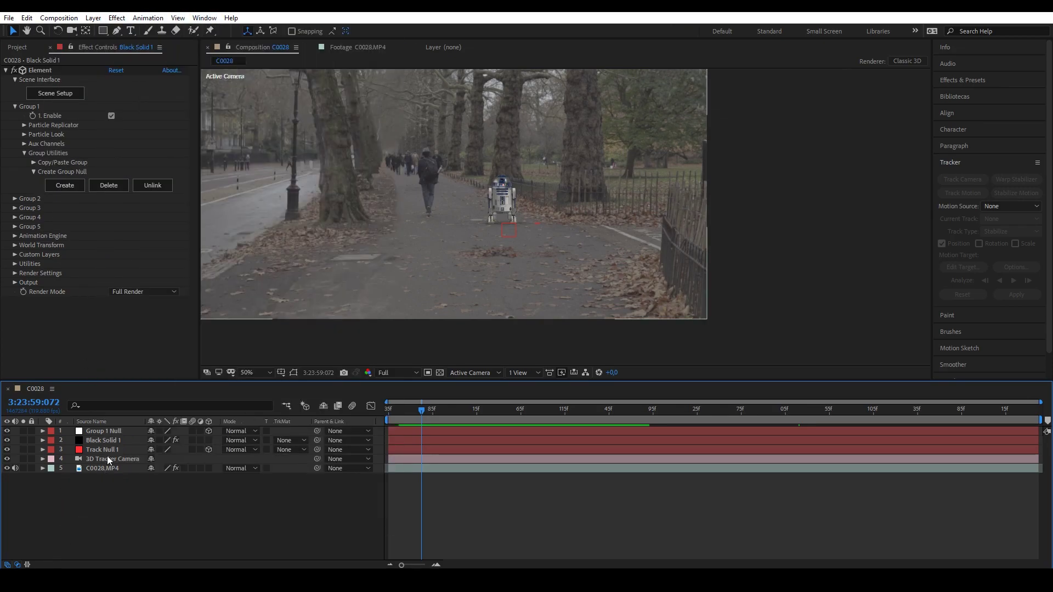
{"action": "left_click", "coordinate": [103, 442]}
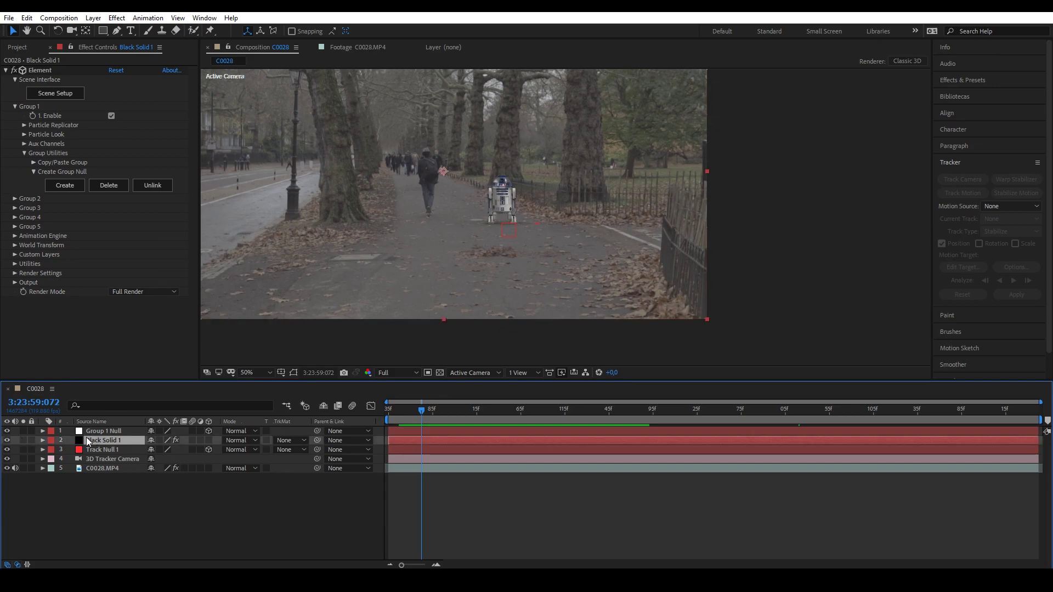
{"action": "left_click", "coordinate": [119, 18]}
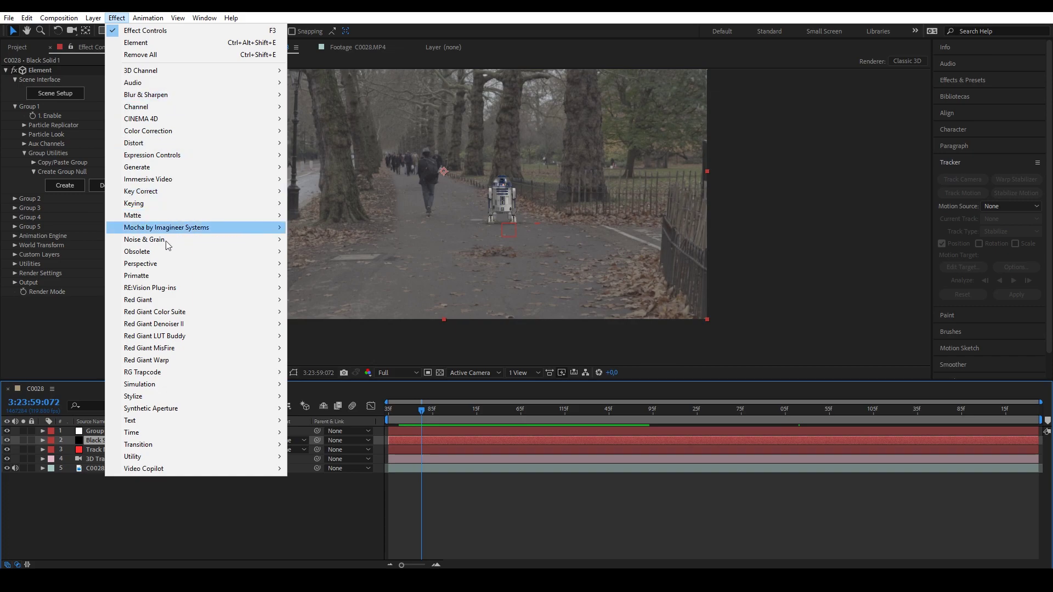
- Apply Lumetri Color to Black Solid 1 and lower Basic Correction Contrast to -72
{"action": "mouse_move", "coordinate": [157, 134]}
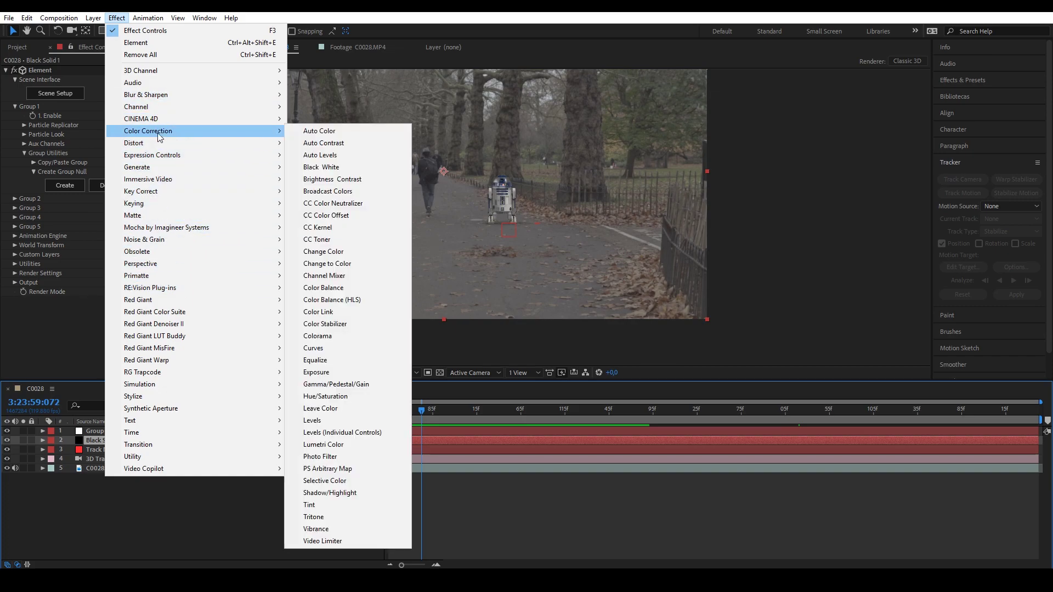
{"action": "left_click", "coordinate": [323, 445]}
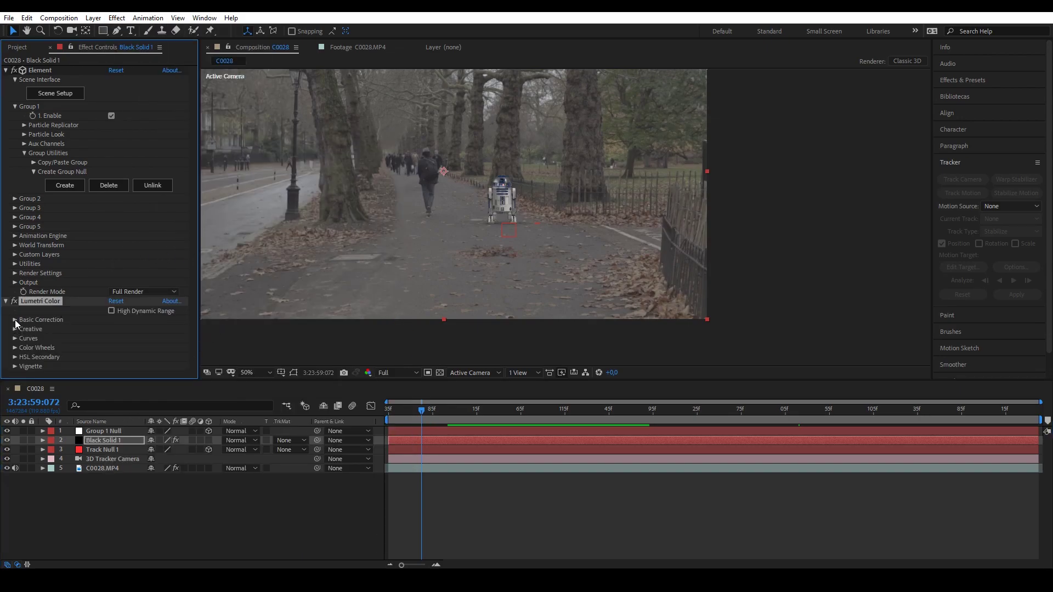
{"action": "left_click", "coordinate": [14, 320]}
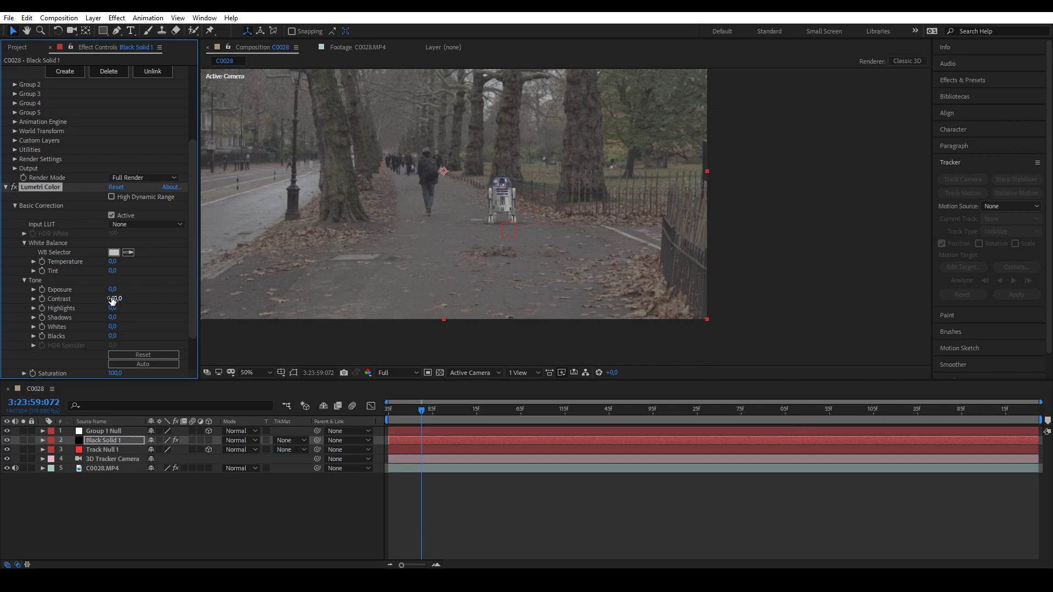
{"action": "left_click_drag", "start_coordinate": [109, 300], "coordinate": [106, 300]}
{"action": "left_click", "coordinate": [5, 187]}
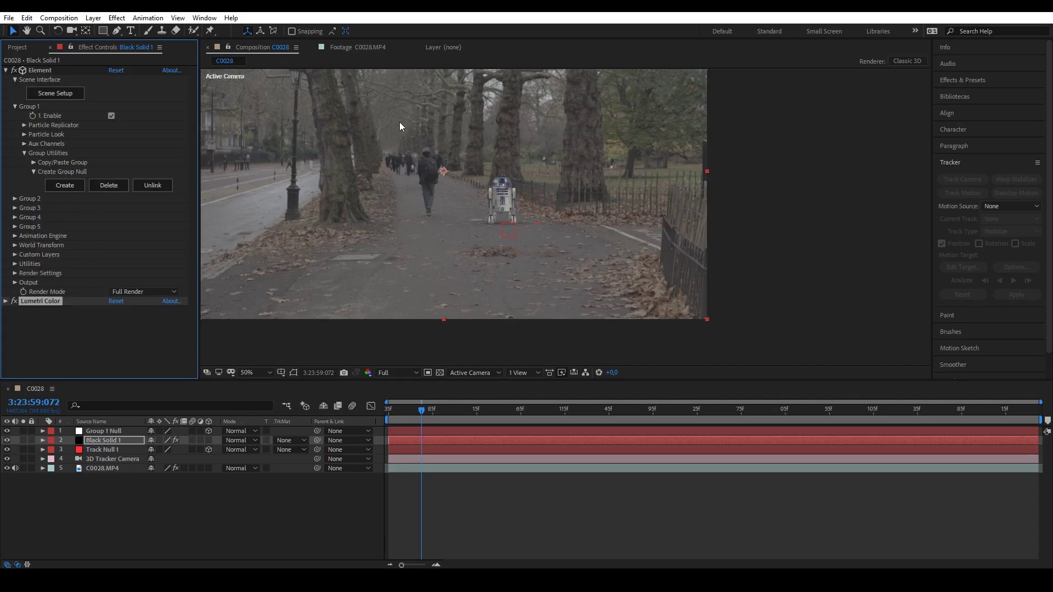
- Apply Gaussian Blur to Black Solid 1 with Blurriness 2.2, checking it at 100% zoom
{"action": "left_click", "coordinate": [121, 21]}
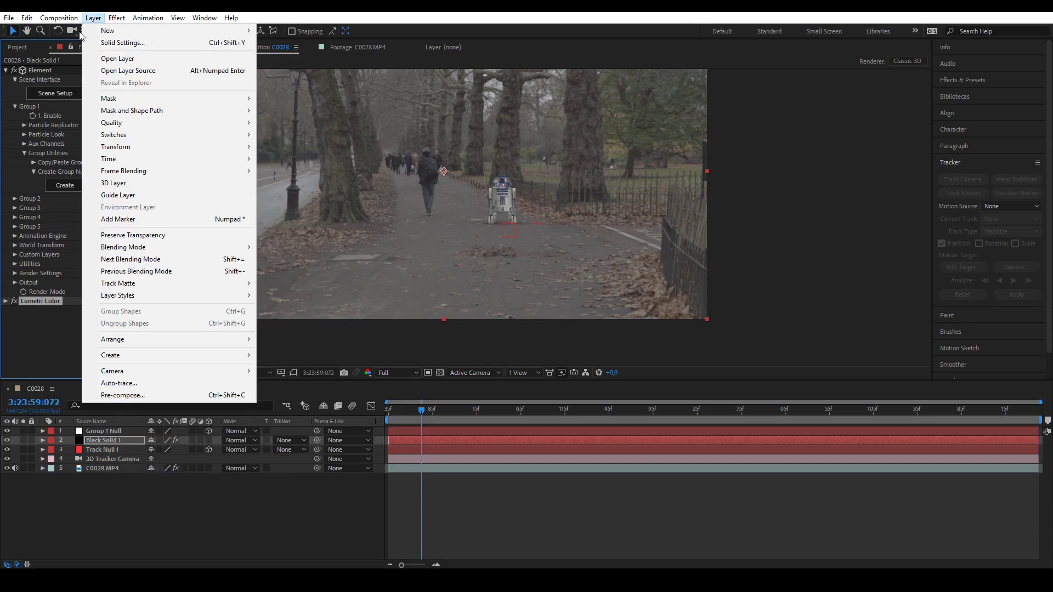
{"action": "left_click", "coordinate": [94, 17]}
{"action": "left_click", "coordinate": [117, 18]}
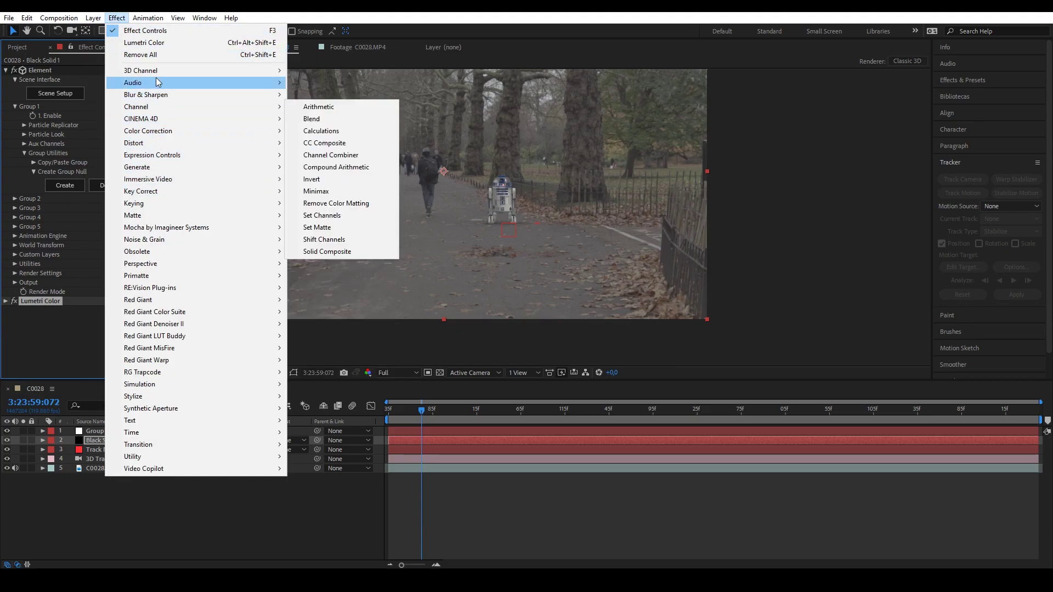
{"action": "mouse_move", "coordinate": [159, 95]}
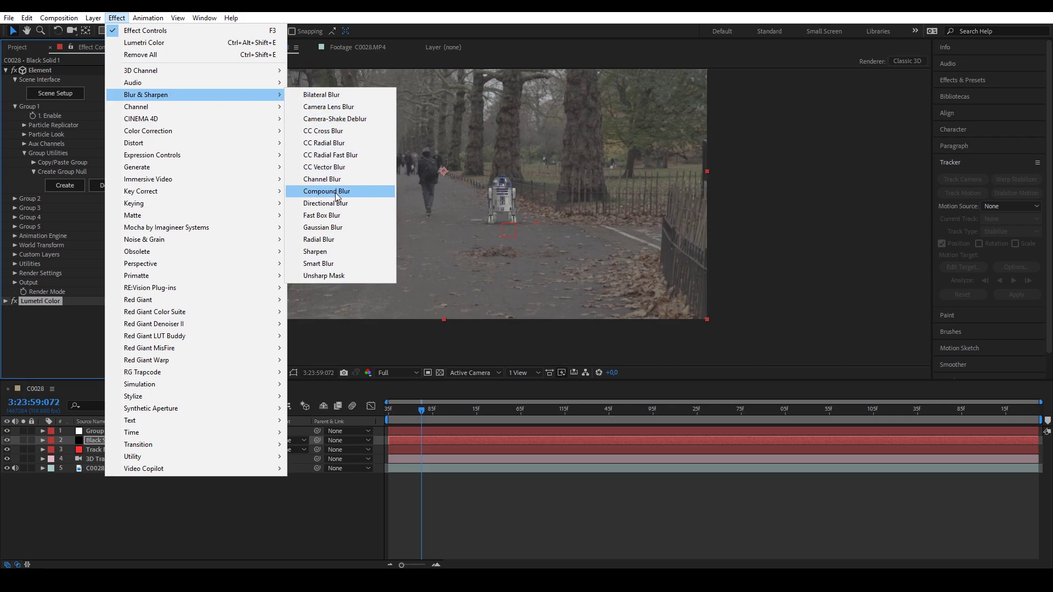
{"action": "left_click", "coordinate": [336, 228]}
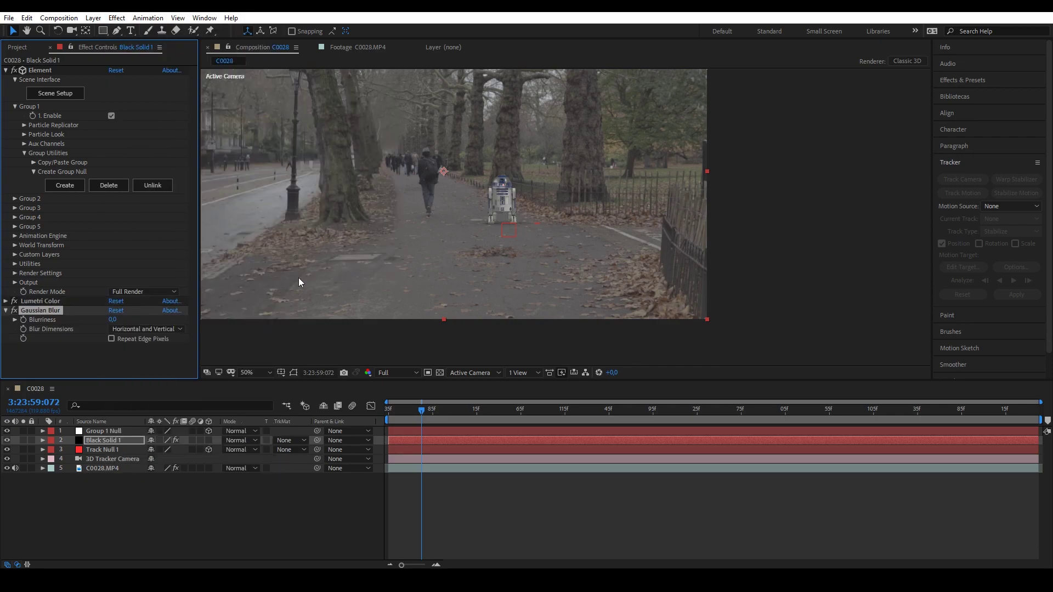
{"action": "key", "text": "period"}
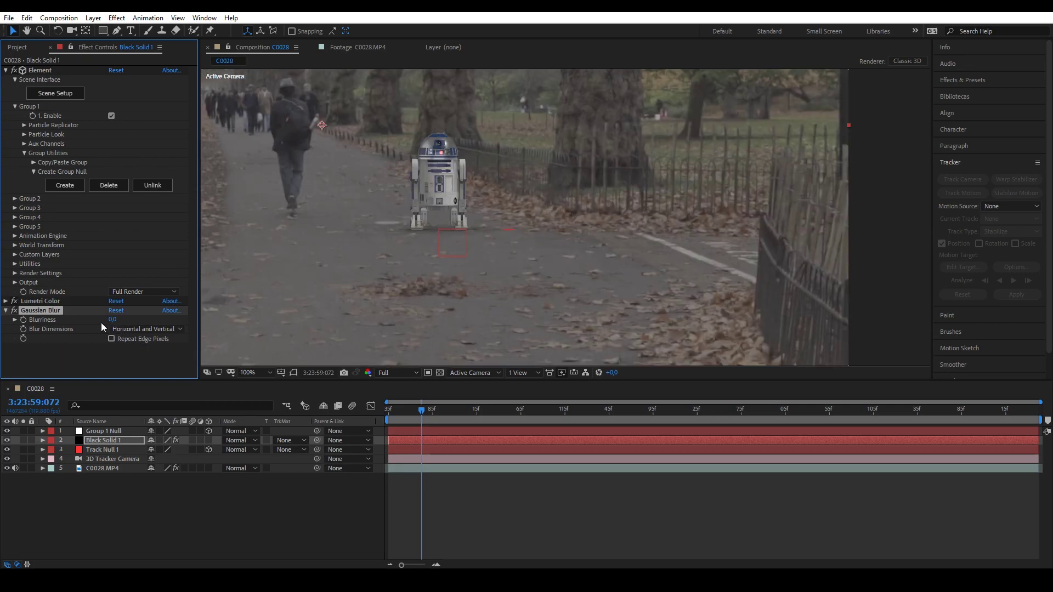
{"action": "left_click_drag", "start_coordinate": [114, 320], "coordinate": [128, 320]}
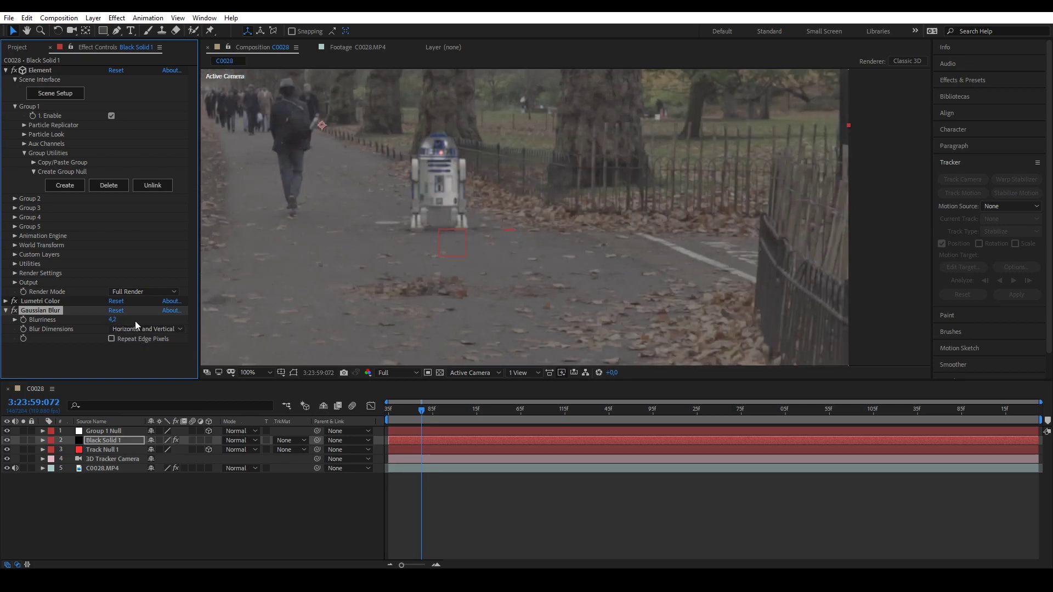
{"action": "left_click_drag", "start_coordinate": [113, 320], "coordinate": [110, 323]}
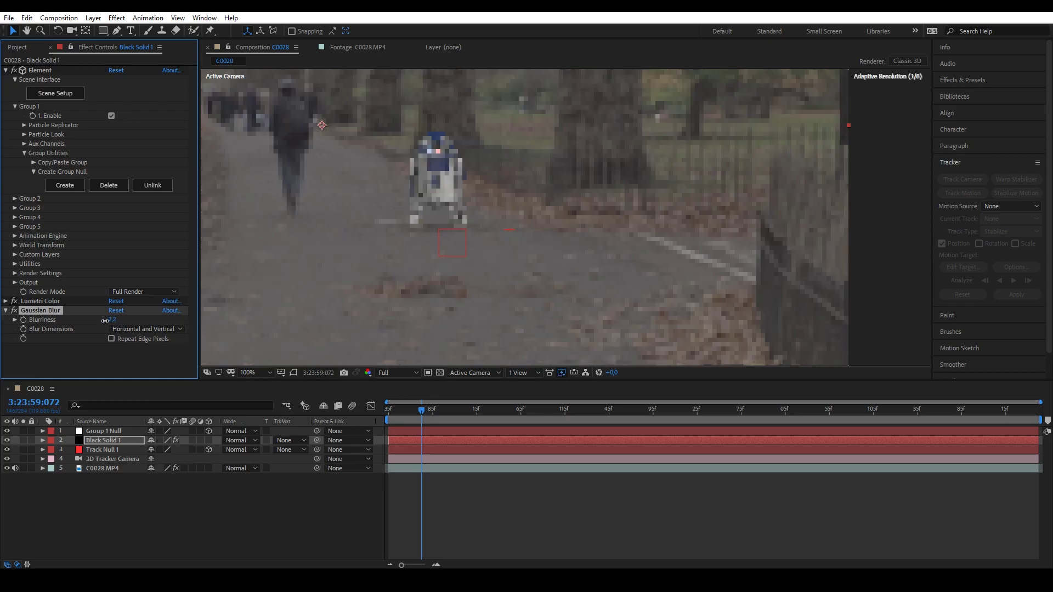
{"action": "scroll", "coordinate": [422, 201], "scroll_direction": "down", "scroll_amount": 2}
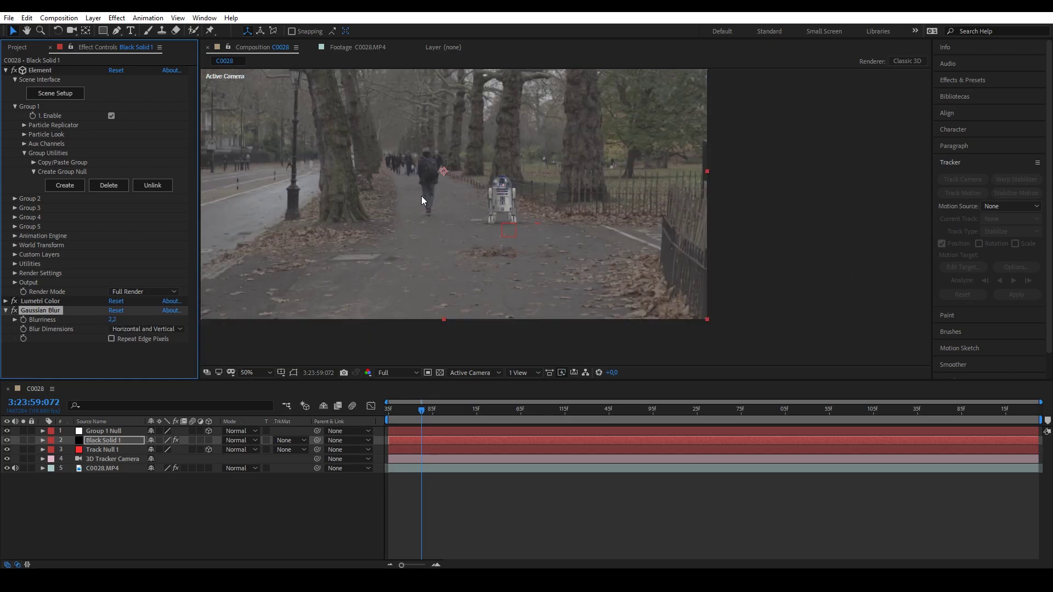
- Deselect the layer, pan the shot in the viewer, and play the finished composite
{"action": "left_click", "coordinate": [456, 507]}
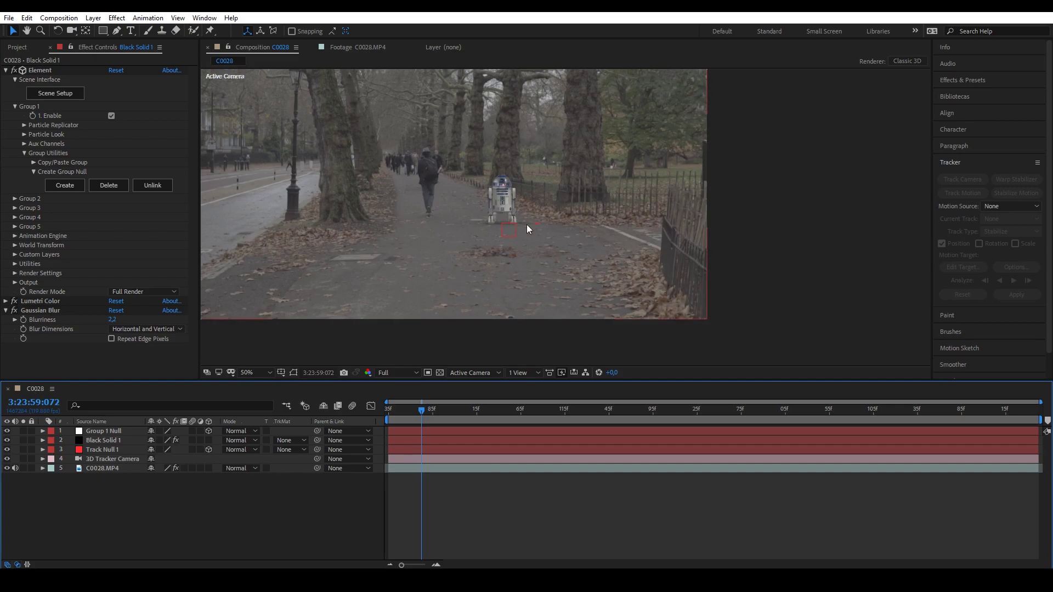
{"action": "left_click_drag", "start_coordinate": [528, 229], "coordinate": [599, 241]}
{"action": "key", "text": "space"}
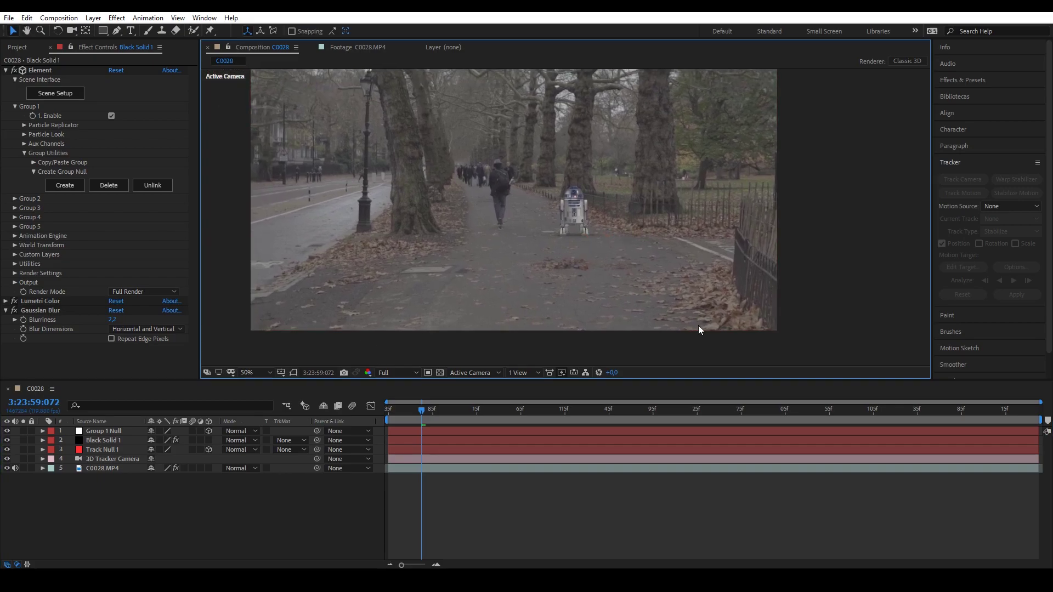